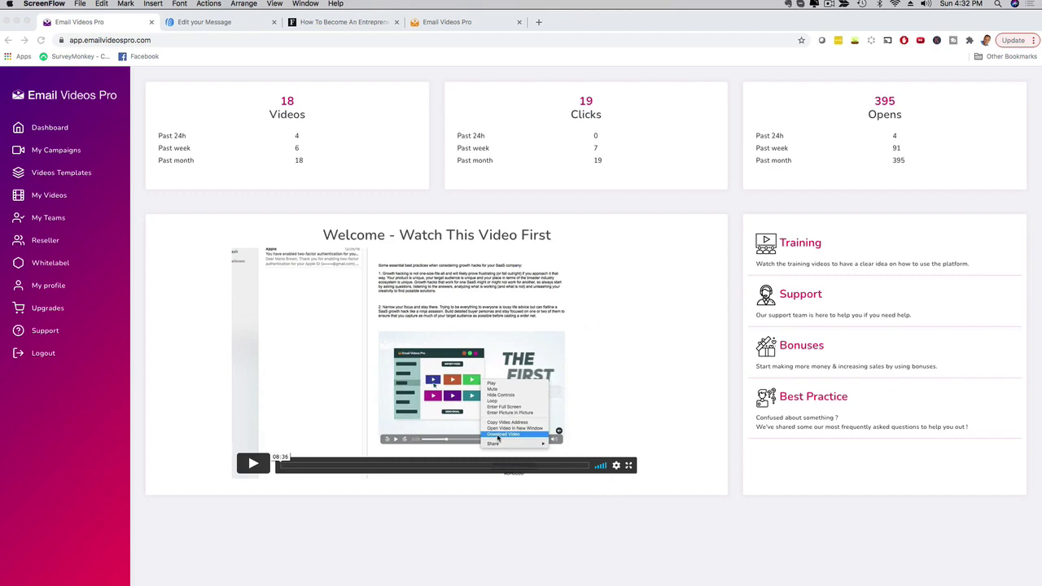
Step: Bring up Apple Mail with the AWeber test message open
{"action": "left_click", "coordinate": [713, 572]}
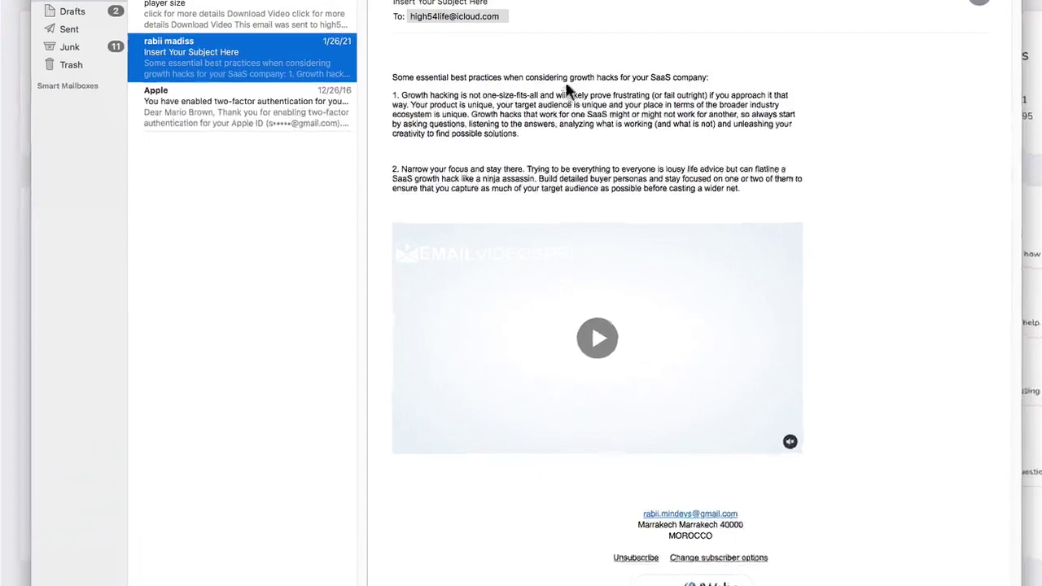
{"action": "left_click_drag", "start_coordinate": [424, 144], "coordinate": [449, 144]}
{"action": "left_click_drag", "start_coordinate": [419, 82], "coordinate": [516, 122]}
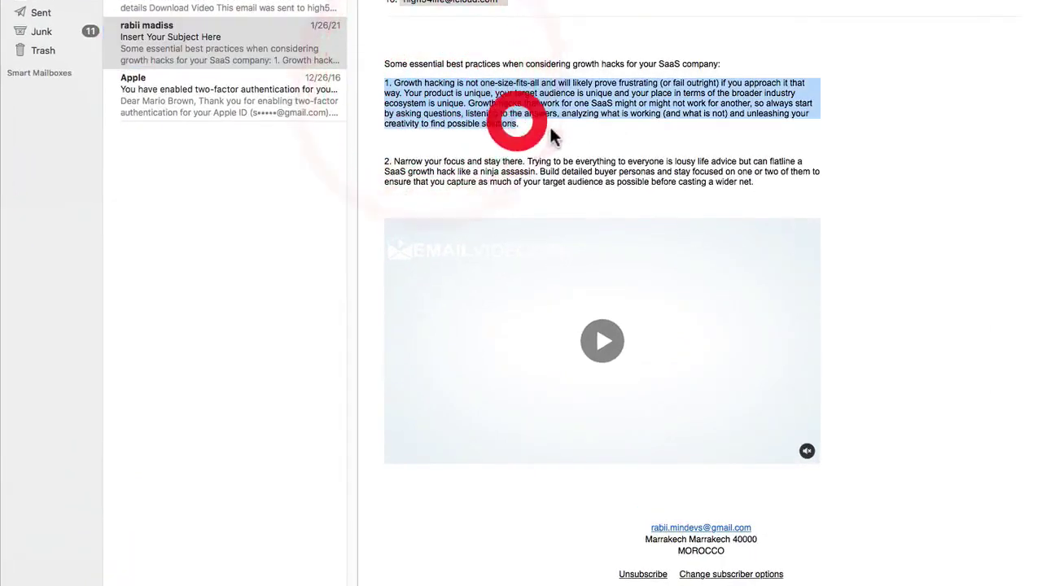
{"action": "left_click", "coordinate": [558, 153]}
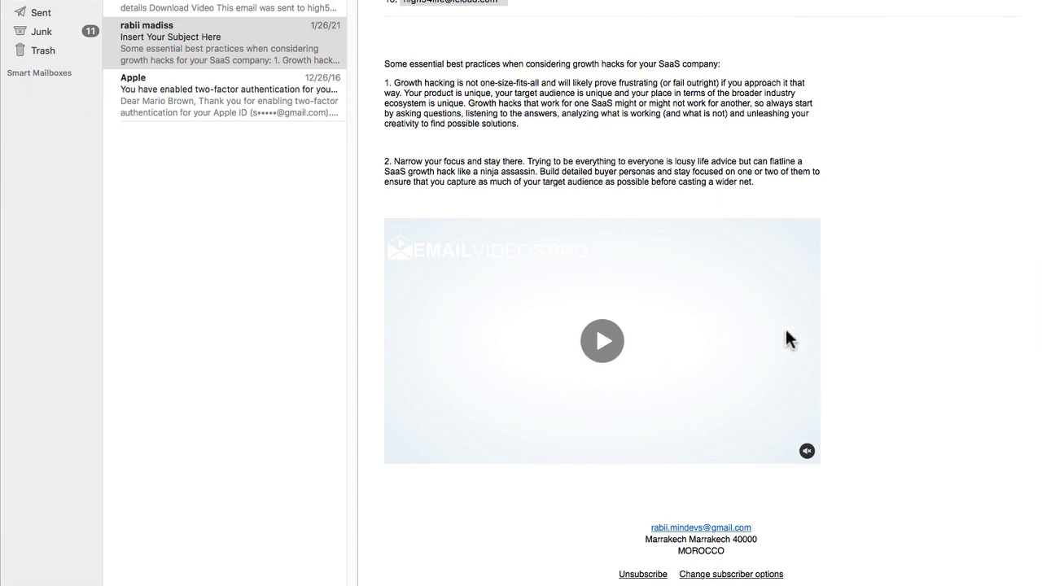
Step: Play the embedded teaser video, then leave it paused at 0:06
{"action": "left_click", "coordinate": [605, 346]}
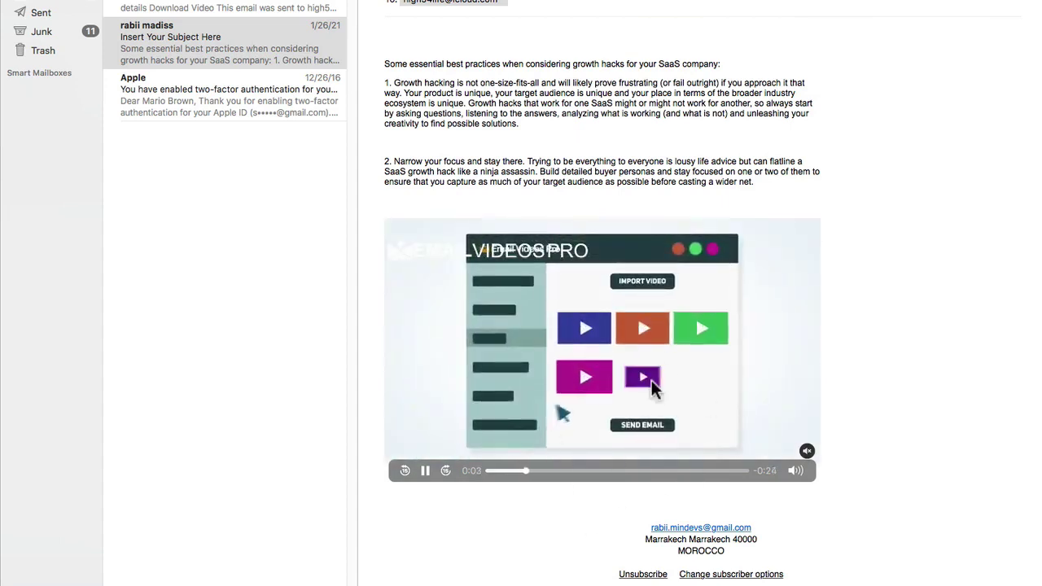
{"action": "left_click", "coordinate": [425, 471]}
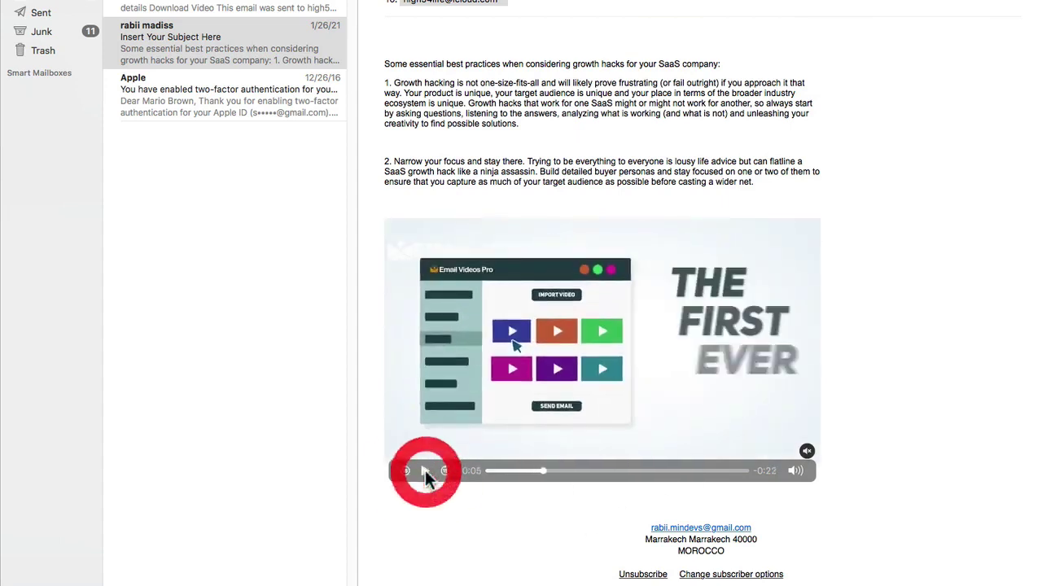
{"action": "left_click", "coordinate": [423, 472]}
{"action": "left_click", "coordinate": [423, 470]}
{"action": "right_click", "coordinate": [558, 370]}
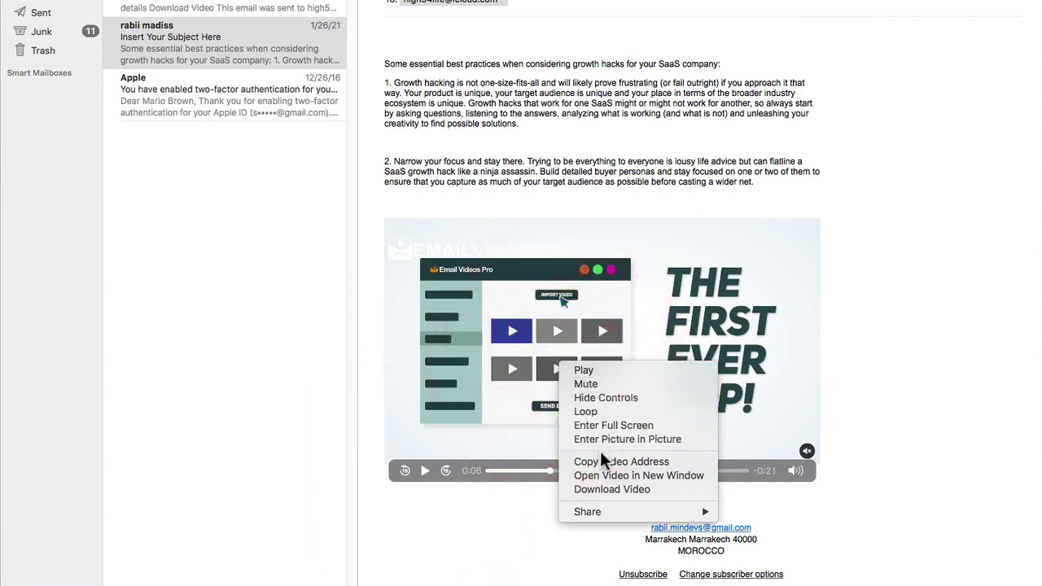
{"action": "left_click", "coordinate": [915, 316]}
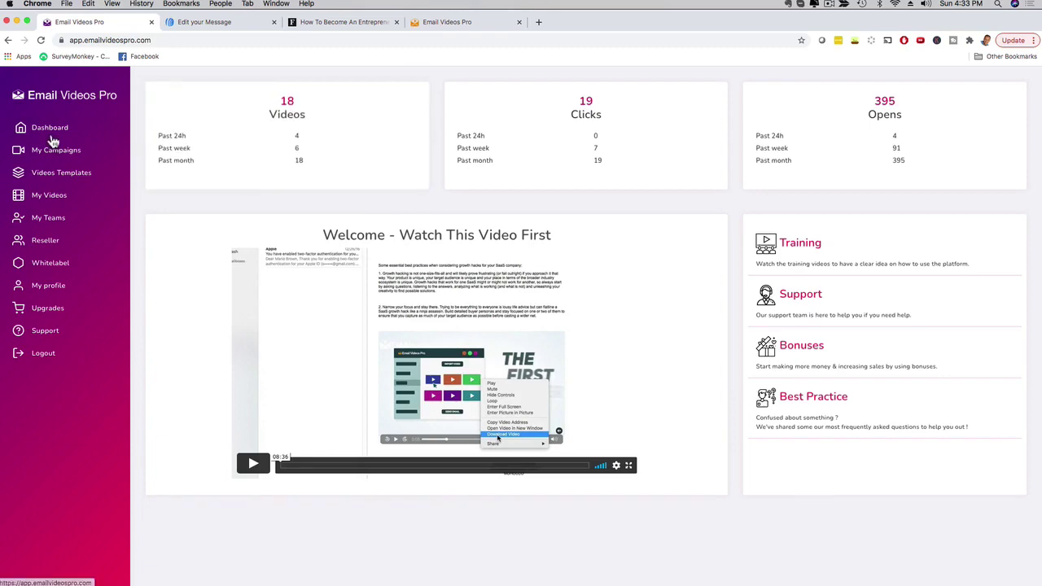
Step: Start a new campaign and enter 'Marketing Demo' as the video title
{"action": "left_click", "coordinate": [52, 153]}
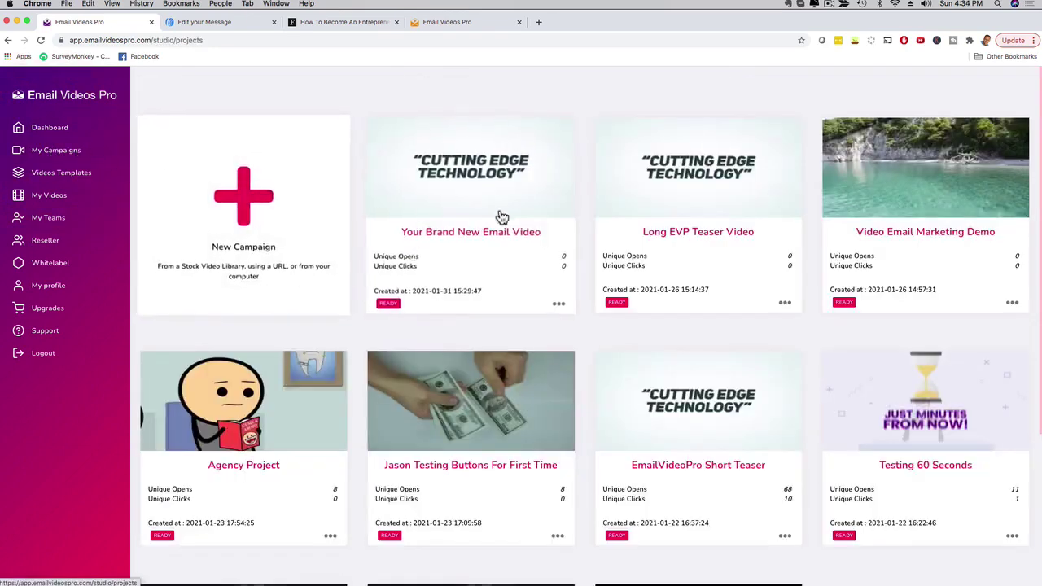
{"action": "left_click", "coordinate": [246, 204]}
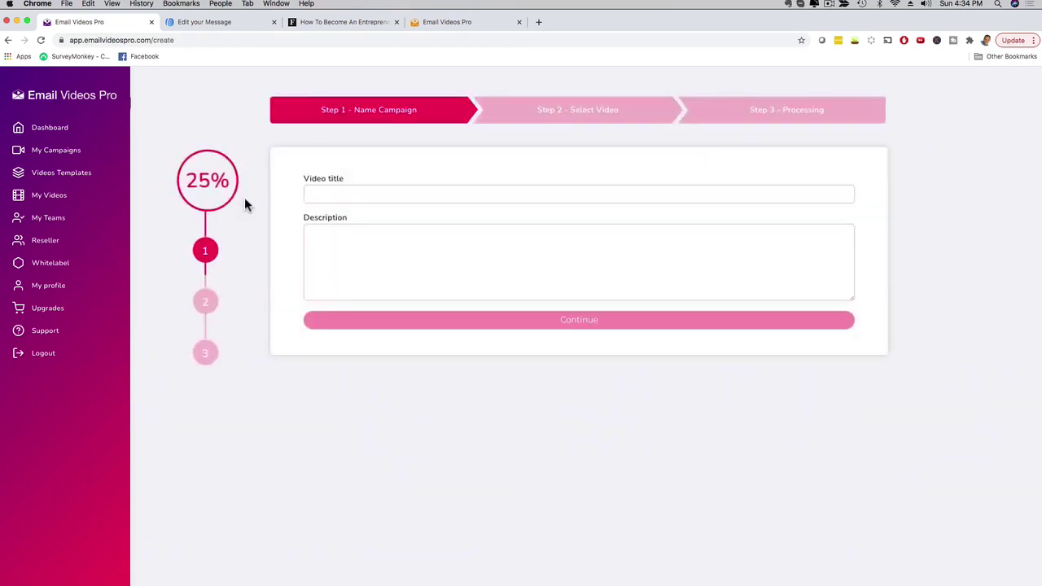
{"action": "left_click", "coordinate": [399, 194]}
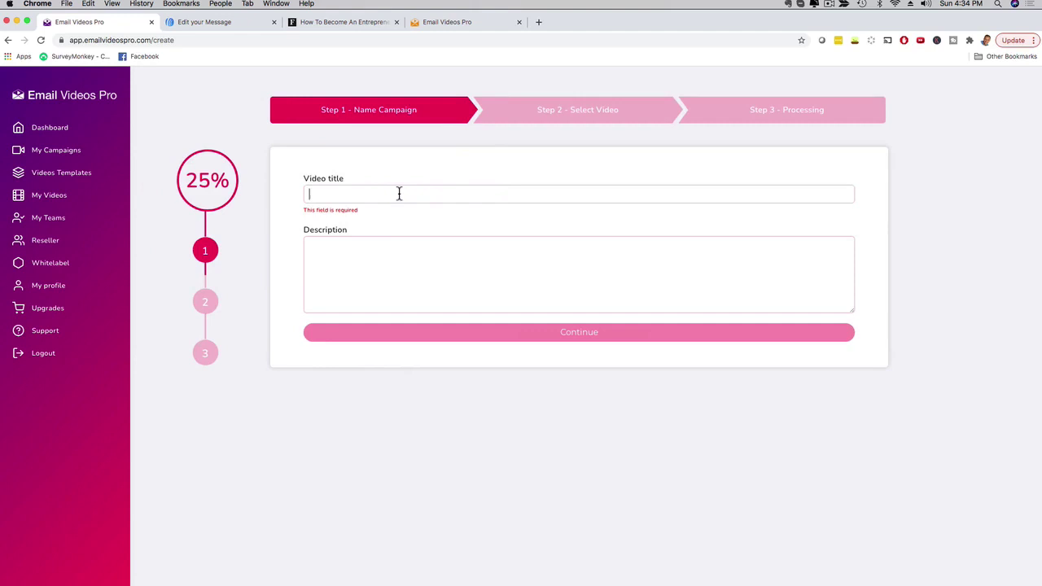
{"action": "type", "text": "Marketing Demo"}
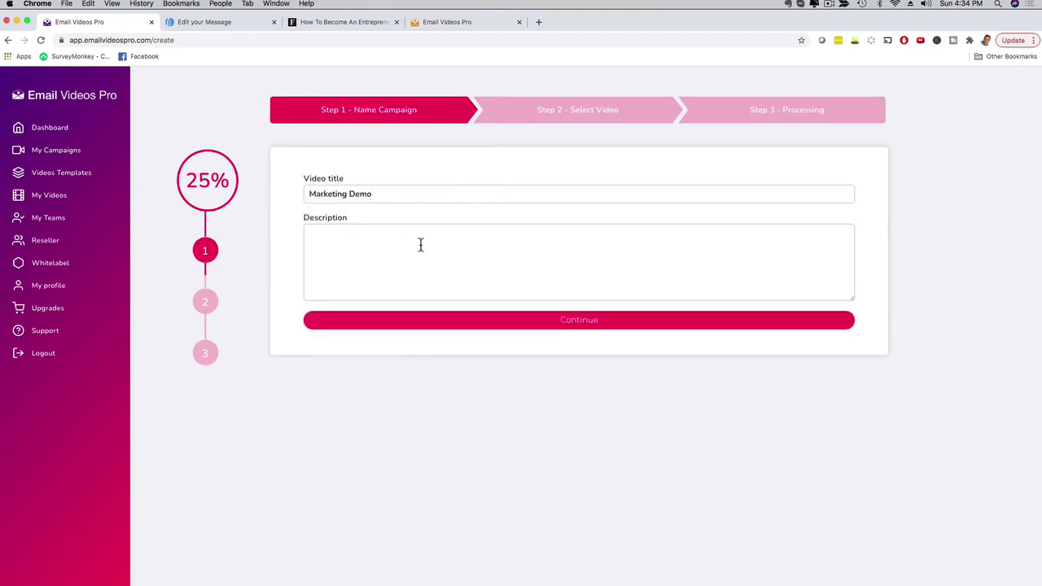
{"action": "left_click", "coordinate": [431, 251]}
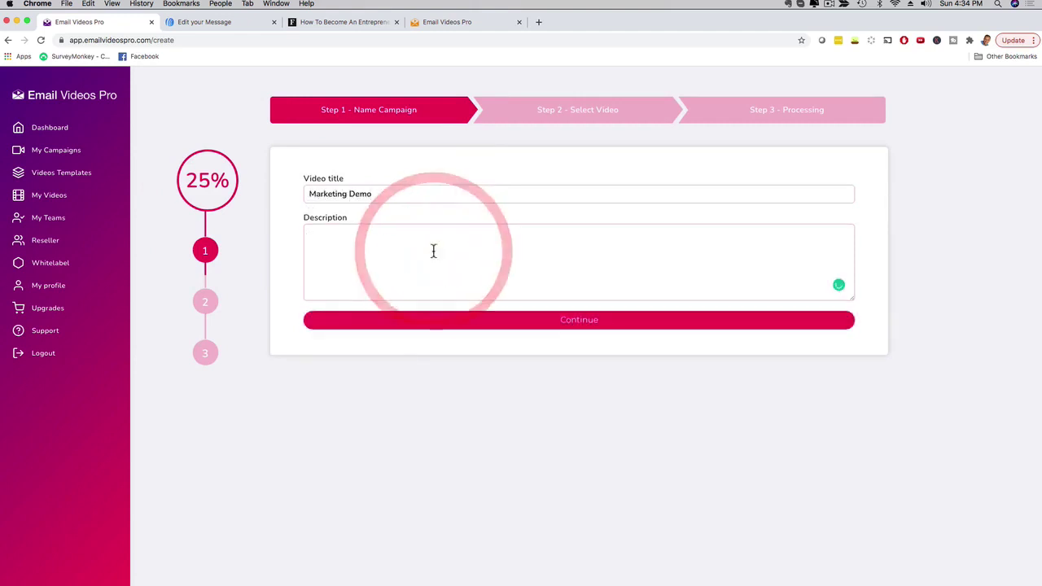
Step: Enter 'Demo' as the description and continue to the stock video Library
{"action": "type", "text": "Demo"}
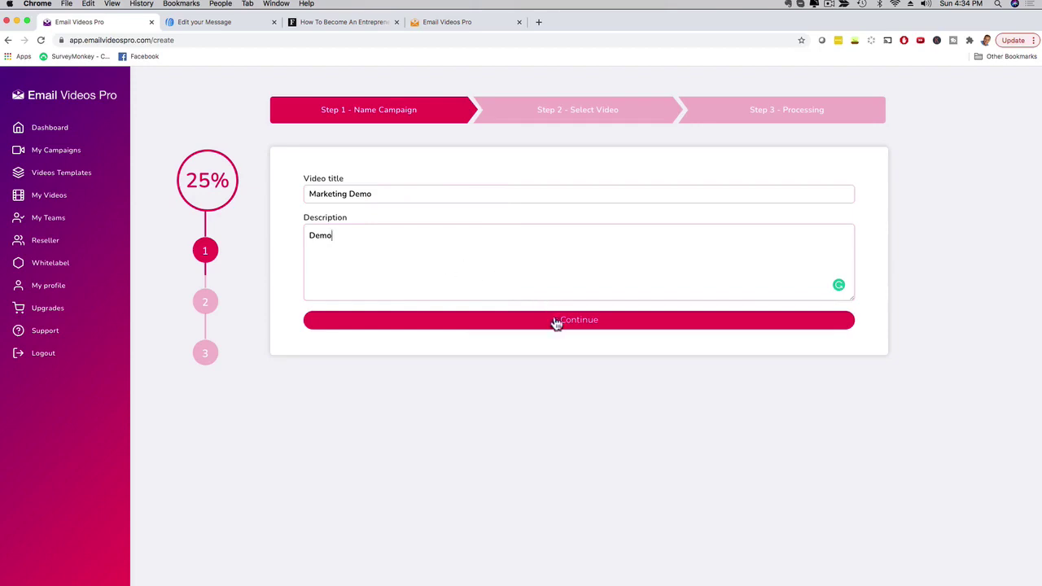
{"action": "left_click", "coordinate": [556, 323]}
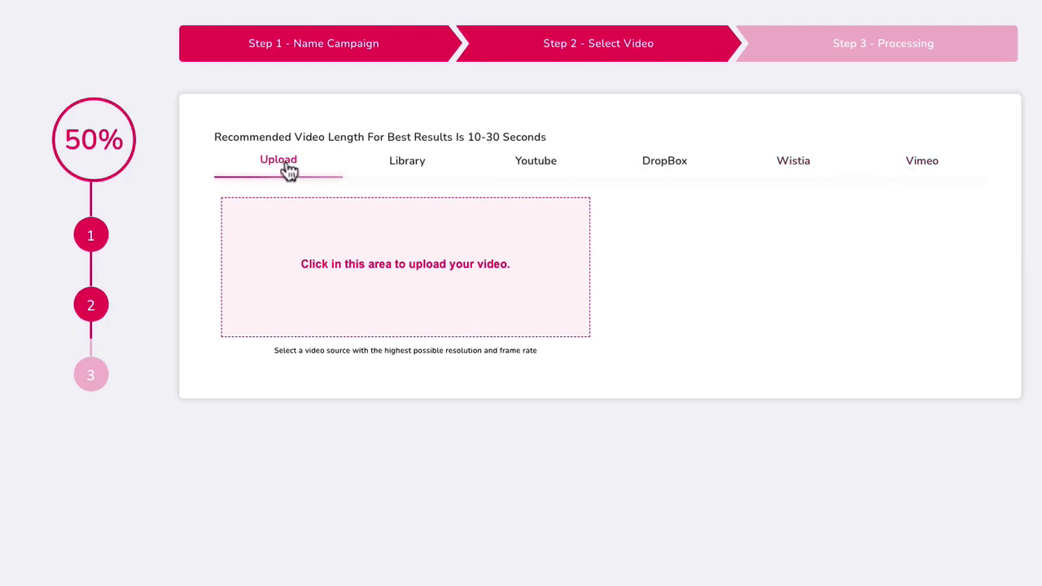
{"action": "left_click", "coordinate": [407, 169]}
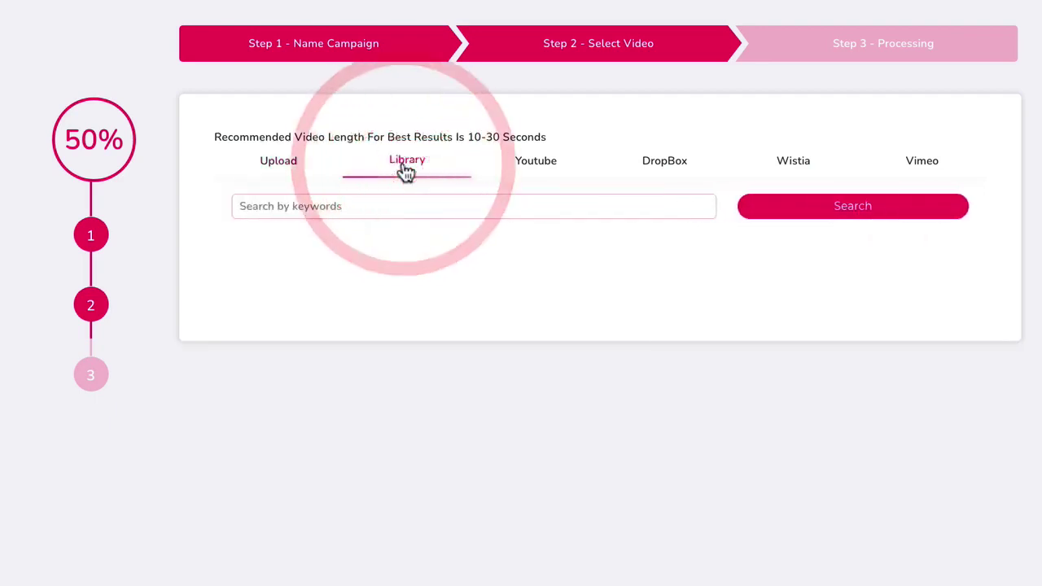
Step: Search the library for 'beach' and browse the resulting clips
{"action": "left_click", "coordinate": [355, 207]}
{"action": "type", "text": "beach"}
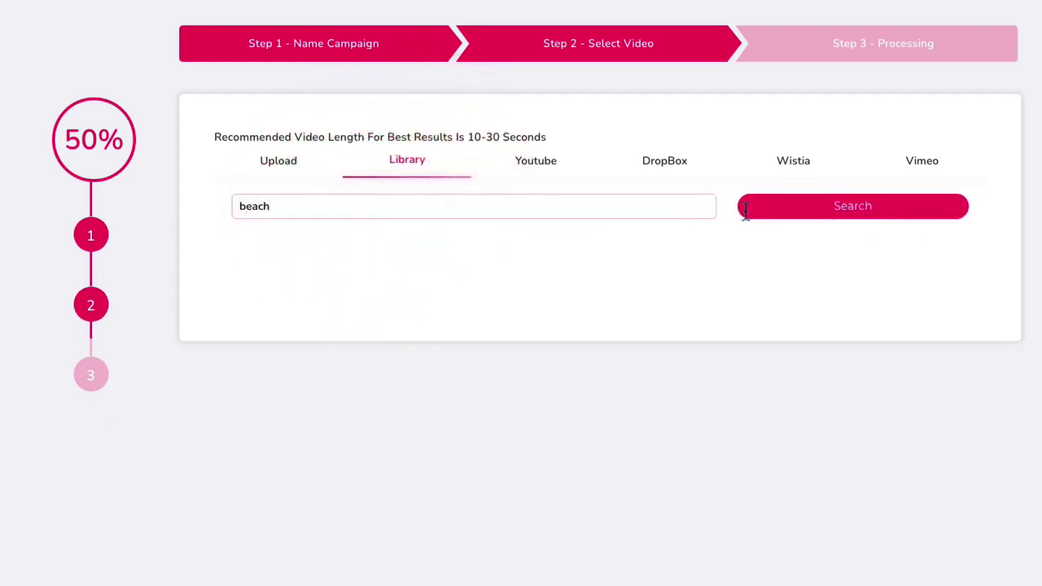
{"action": "left_click", "coordinate": [803, 212]}
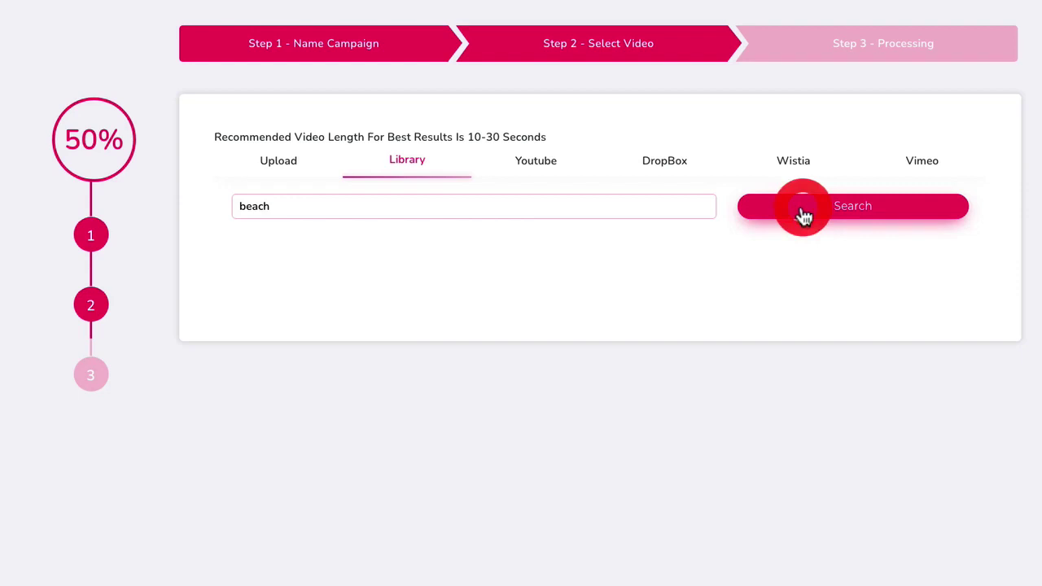
{"action": "scroll", "coordinate": [574, 342], "scroll_direction": "down", "scroll_amount": 15}
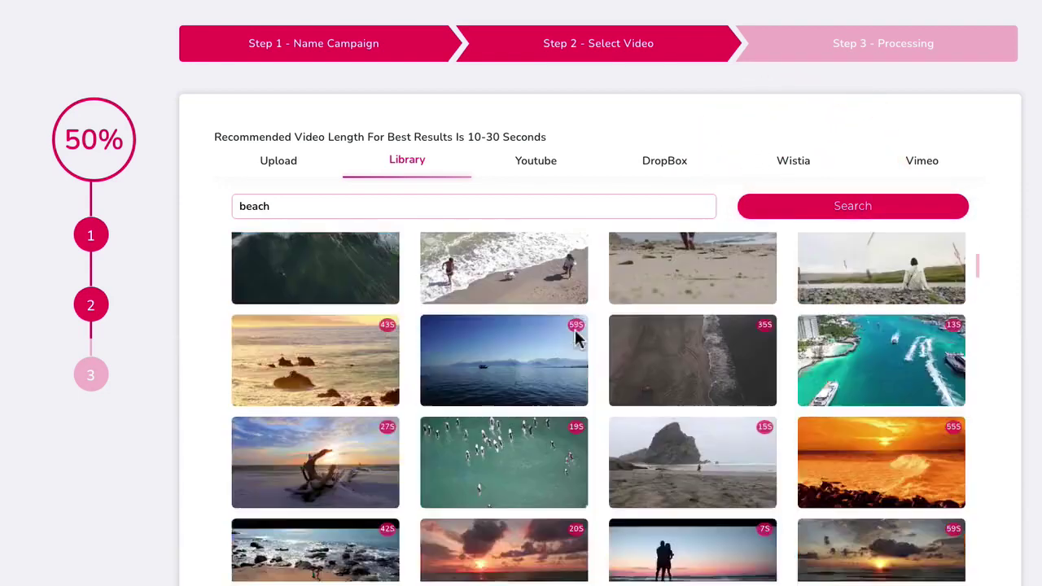
{"action": "scroll", "coordinate": [551, 343], "scroll_direction": "up", "scroll_amount": 15}
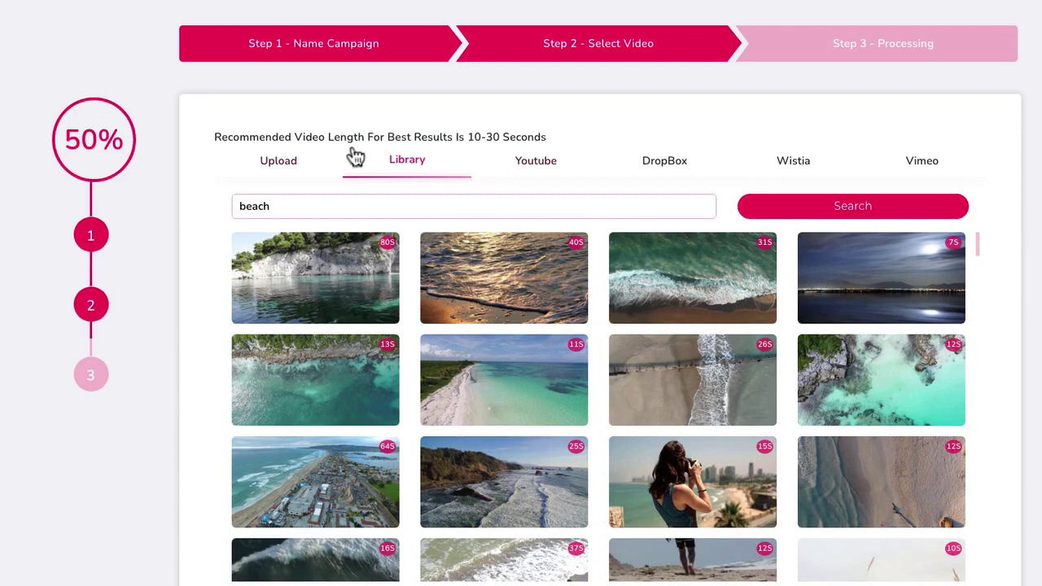
Step: Upload Email videos Pro Teaser (For Mail).mp4 from Downloads as the campaign video
{"action": "left_click", "coordinate": [279, 170]}
{"action": "left_click", "coordinate": [384, 261]}
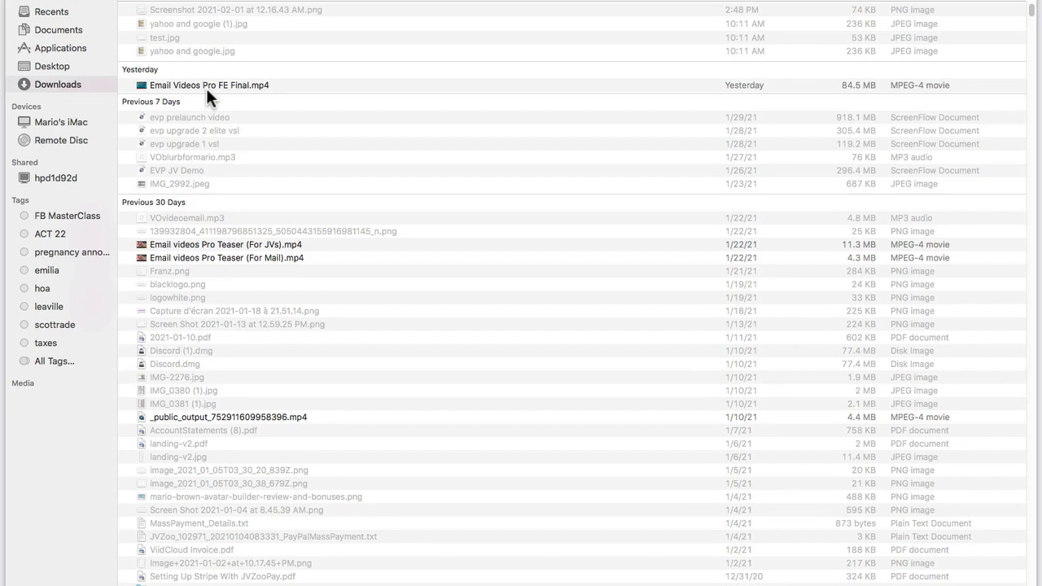
{"action": "left_click", "coordinate": [197, 243]}
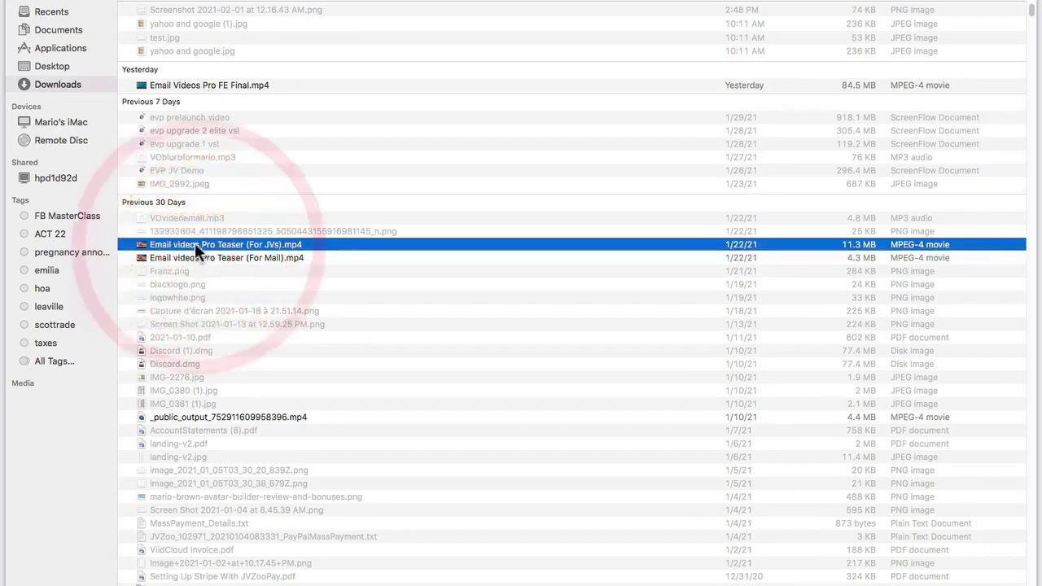
{"action": "left_click", "coordinate": [198, 256]}
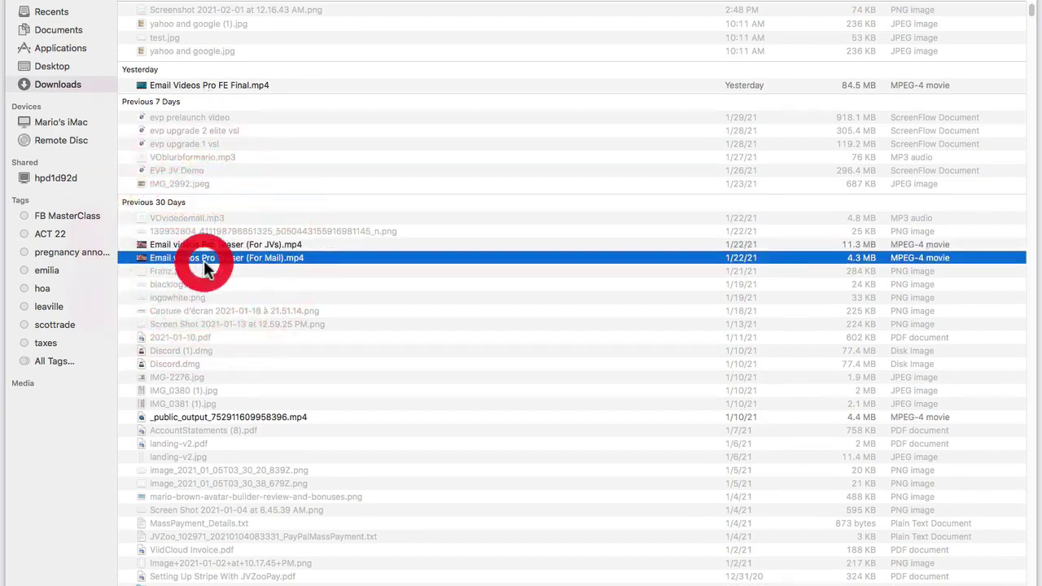
{"action": "key", "text": "Return"}
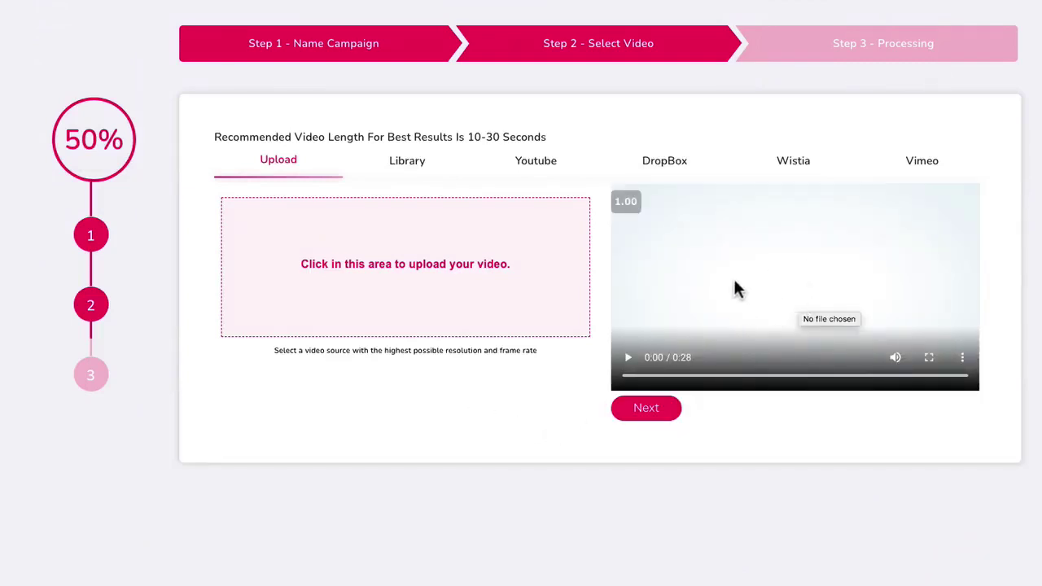
Step: Preview the 0:28 teaser, scrub to 0:11, then continue to processing and the editor
{"action": "left_click", "coordinate": [625, 362]}
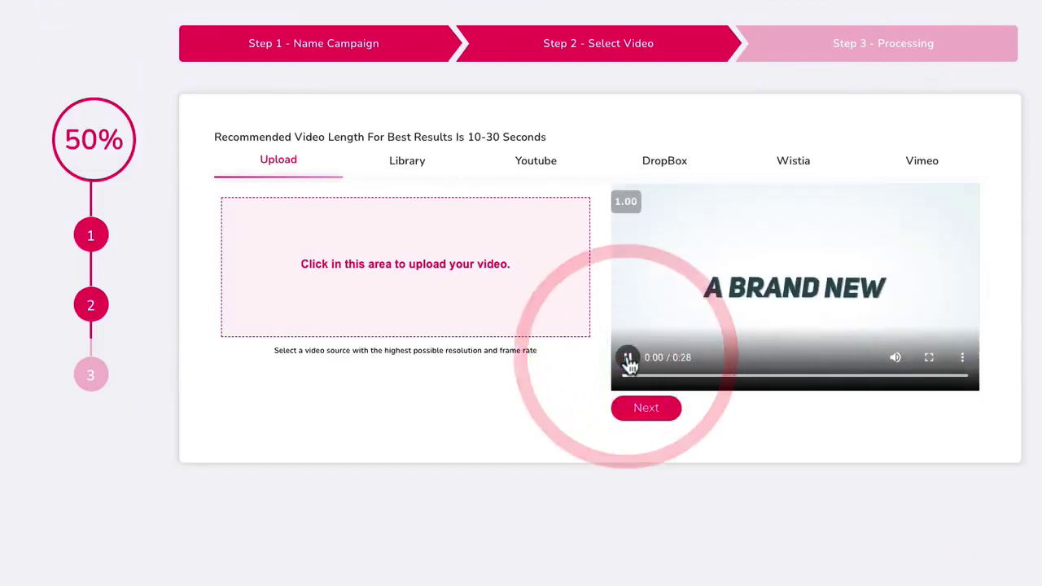
{"action": "left_click", "coordinate": [628, 361]}
{"action": "left_click", "coordinate": [747, 376]}
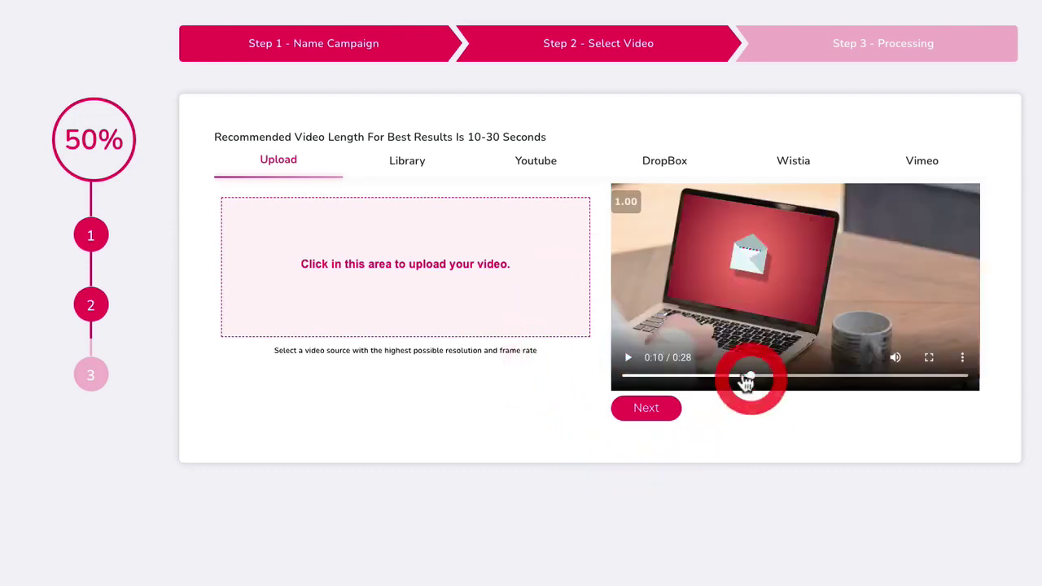
{"action": "left_click", "coordinate": [757, 378]}
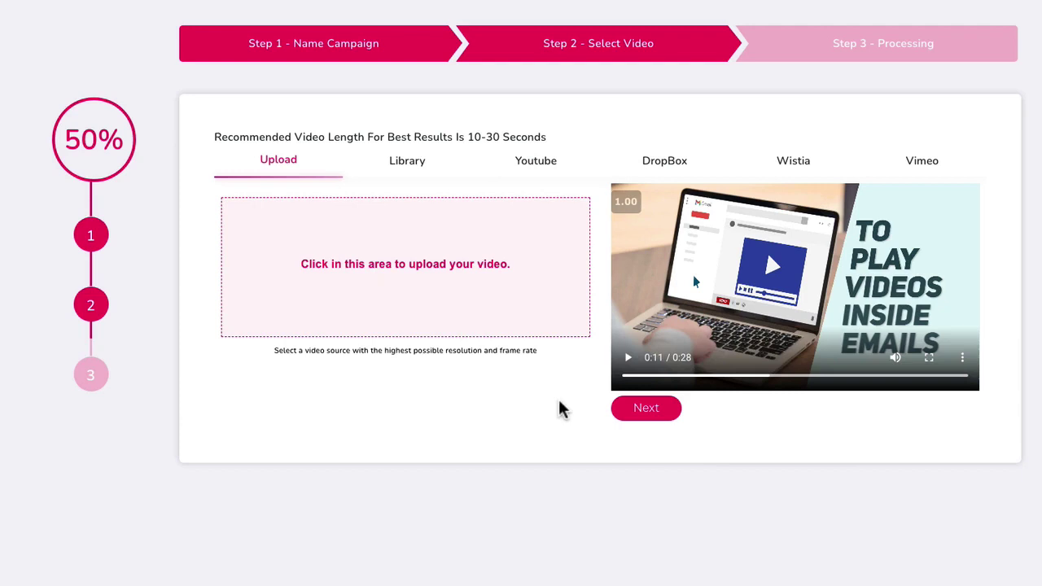
{"action": "left_click", "coordinate": [644, 415]}
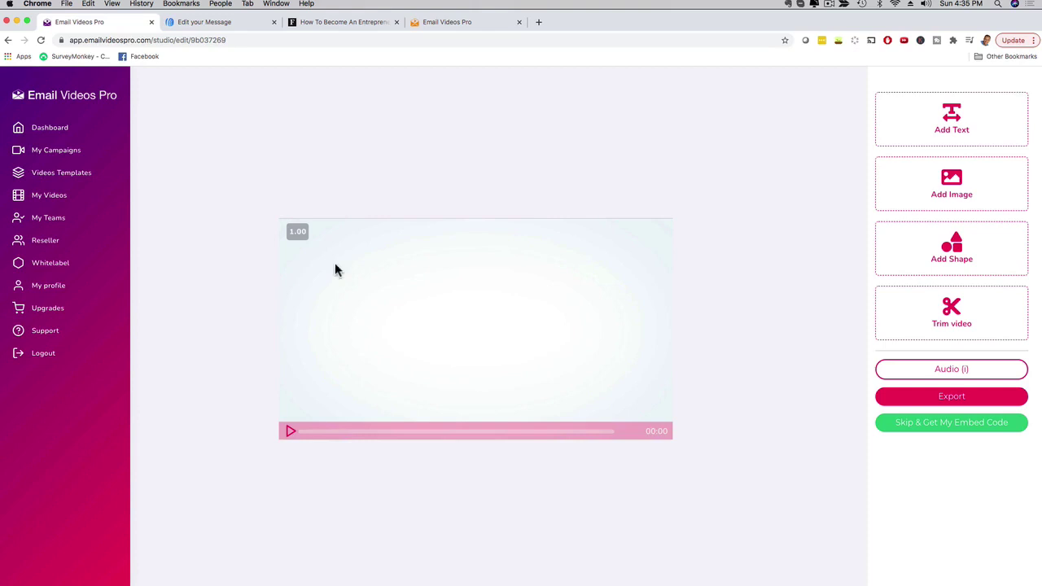
{"action": "left_click", "coordinate": [292, 433]}
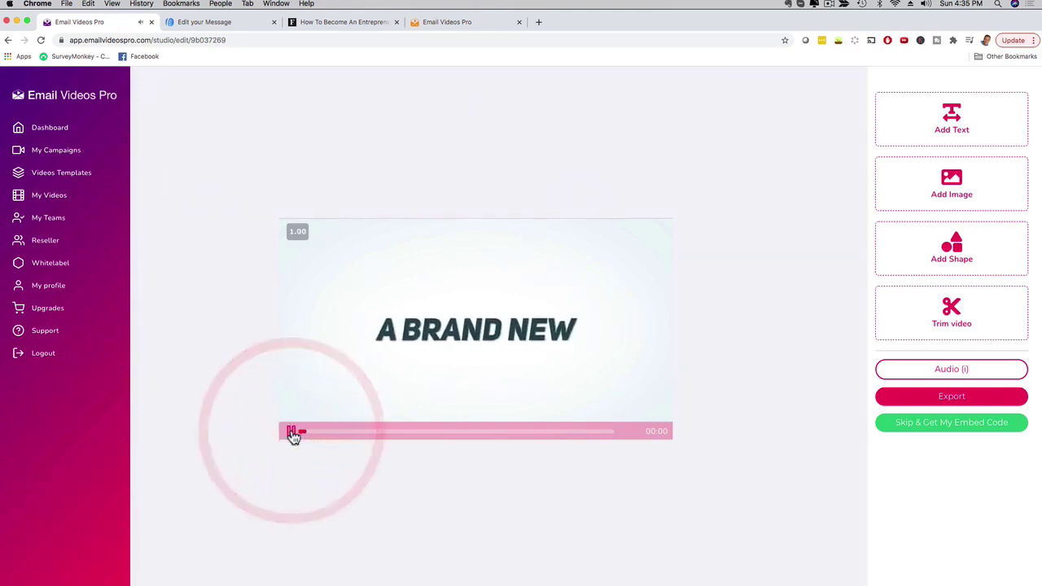
{"action": "left_click", "coordinate": [294, 433]}
{"action": "left_click", "coordinate": [361, 432]}
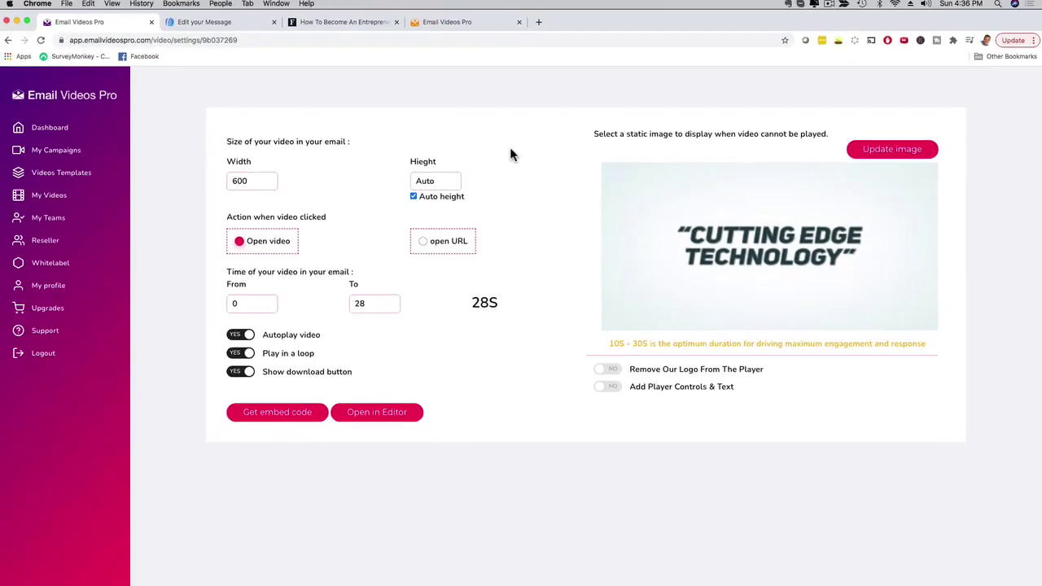
Step: Generate the embed code for the 600-wide autoplaying, looping video
{"action": "left_click", "coordinate": [269, 415]}
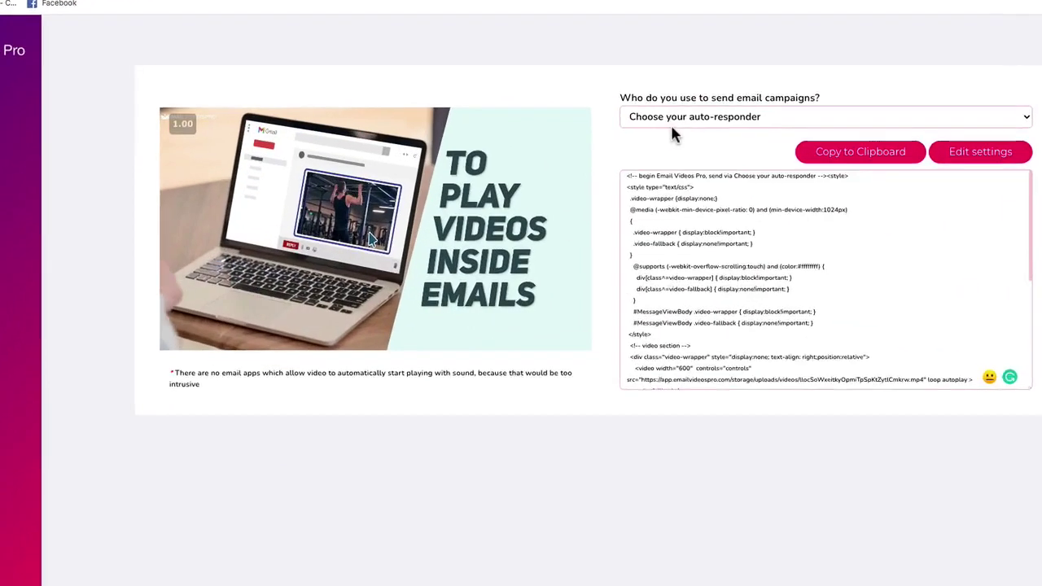
Step: Choose AWeber as the auto-responder and copy its embed code to the clipboard
{"action": "left_click", "coordinate": [673, 121]}
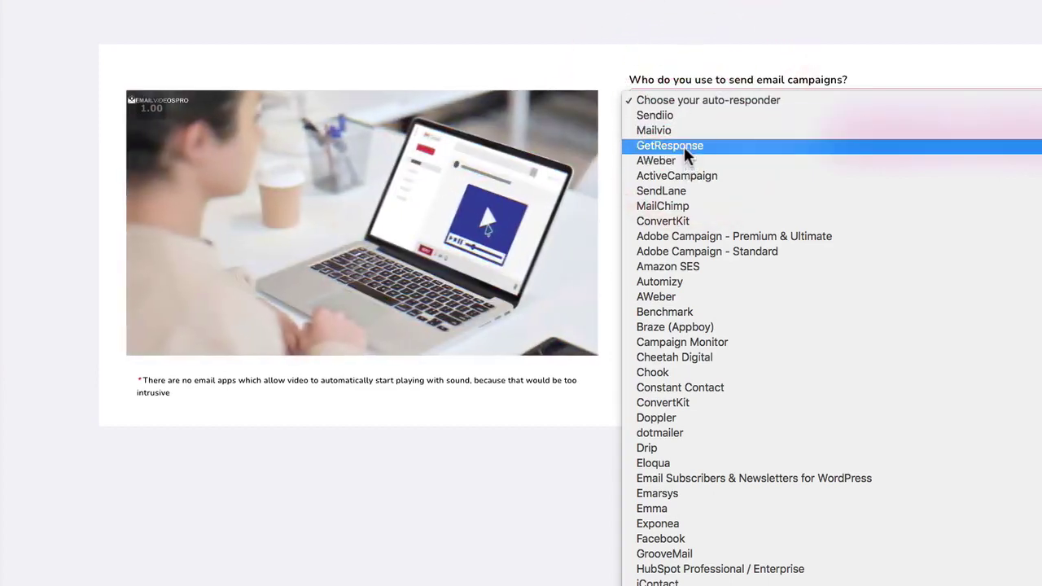
{"action": "left_click", "coordinate": [664, 160]}
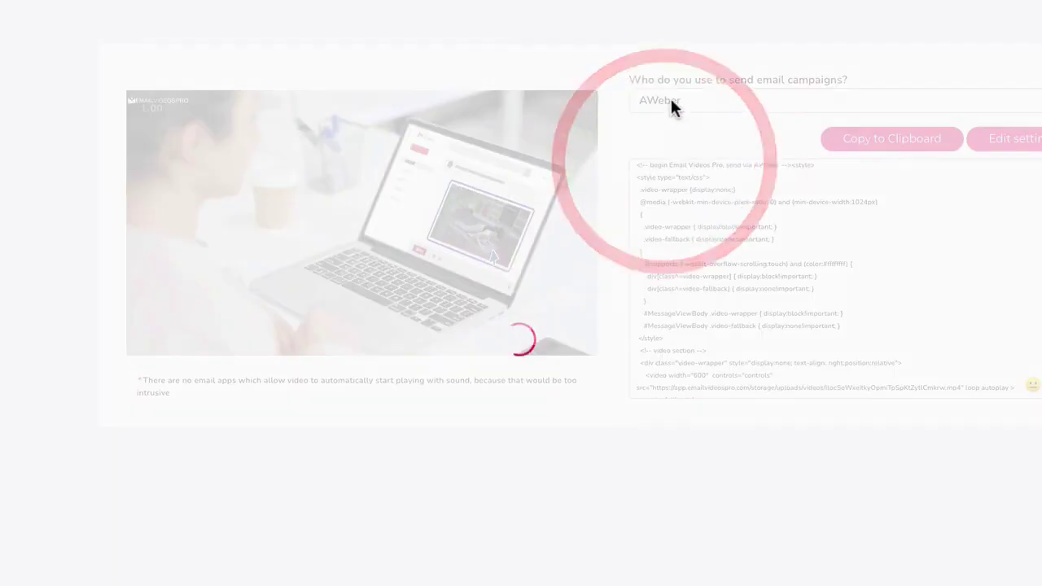
{"action": "left_click", "coordinate": [671, 98]}
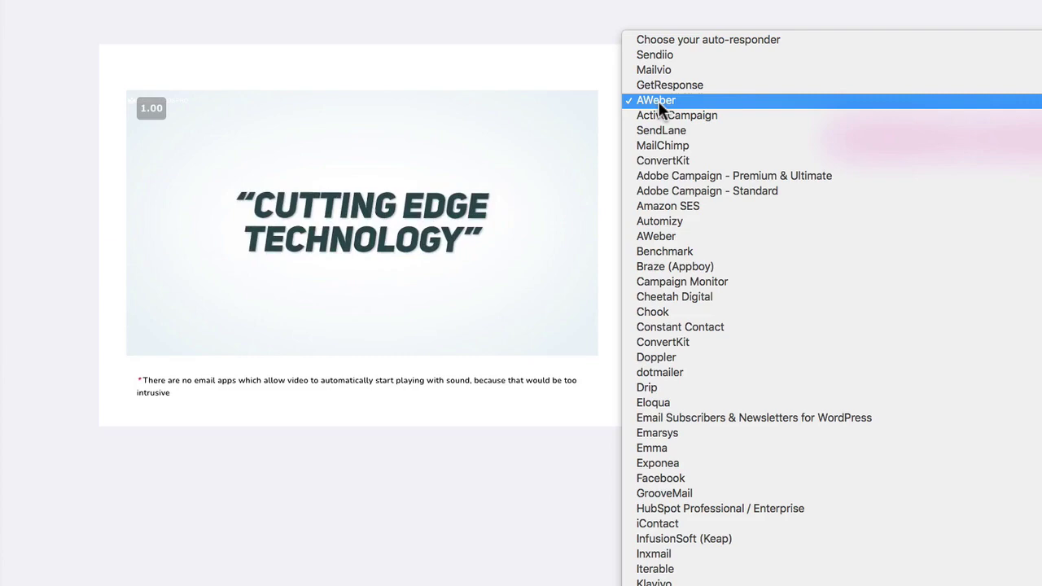
{"action": "left_click", "coordinate": [659, 103]}
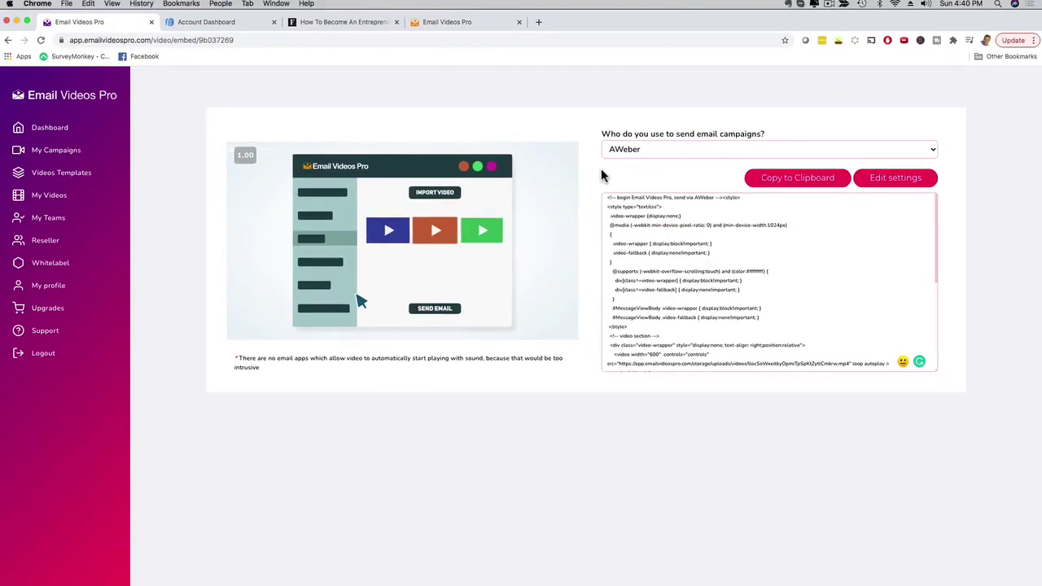
{"action": "left_click", "coordinate": [795, 179]}
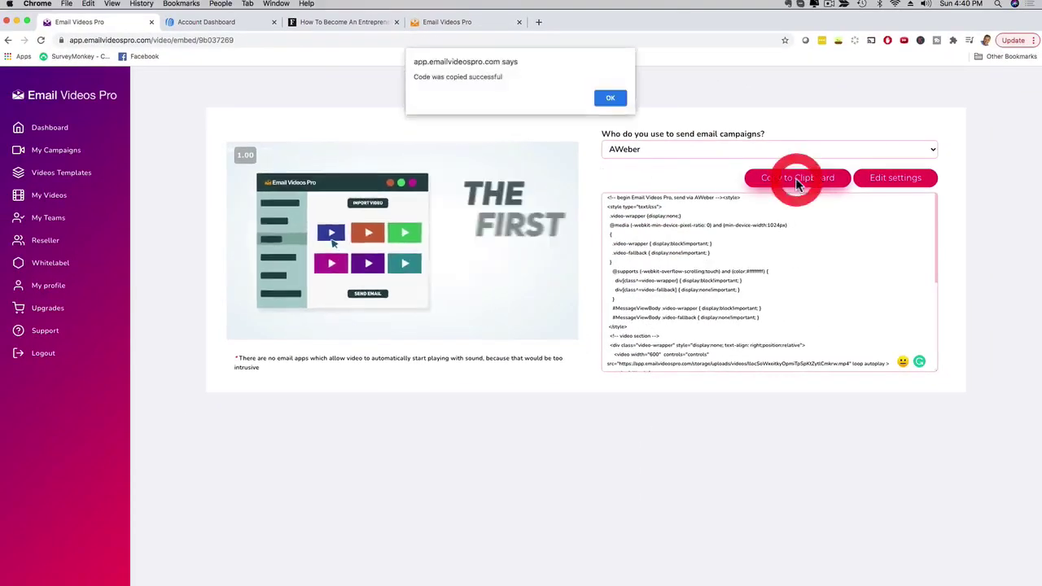
{"action": "left_click", "coordinate": [610, 98]}
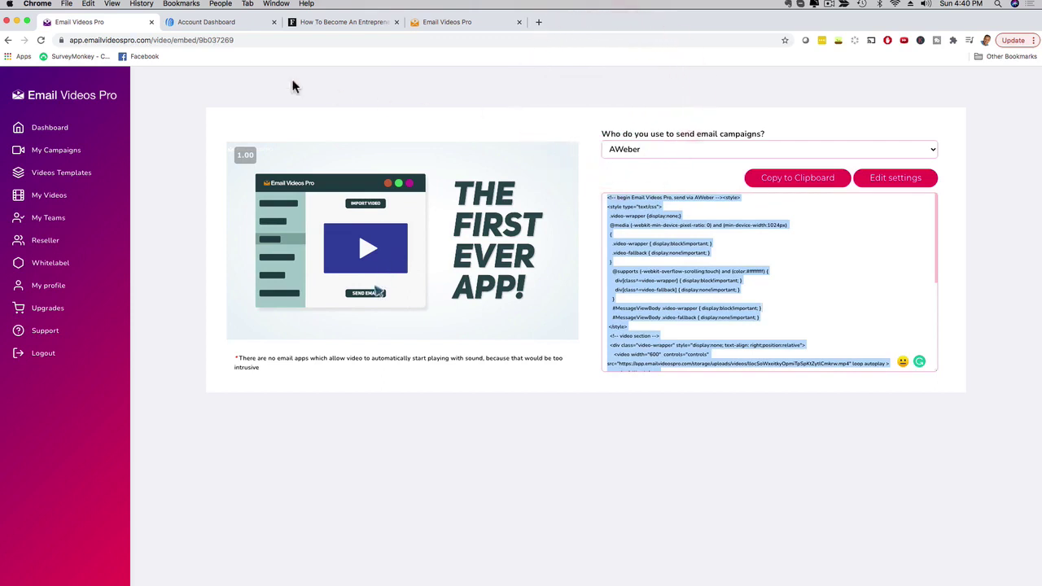
{"action": "left_click", "coordinate": [199, 22]}
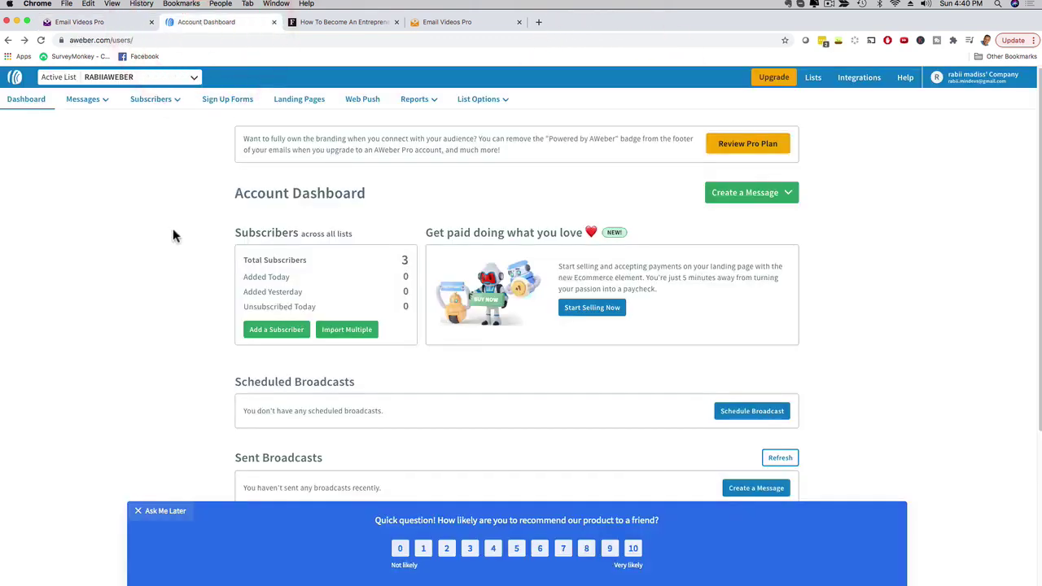
Step: Start a drag-and-drop email and select the startups paragraph in the Forbes article
{"action": "left_click", "coordinate": [753, 193]}
{"action": "left_click", "coordinate": [701, 225]}
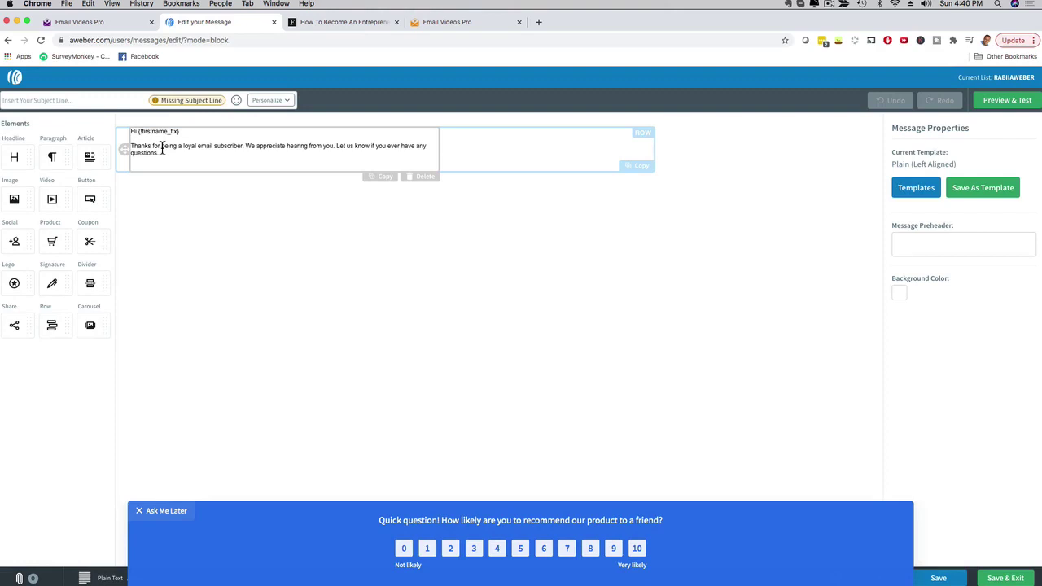
{"action": "left_click", "coordinate": [319, 23]}
{"action": "left_click", "coordinate": [414, 279]}
{"action": "left_click_drag", "start_coordinate": [424, 423], "coordinate": [309, 355]}
{"action": "key", "text": "ctrl+c"}
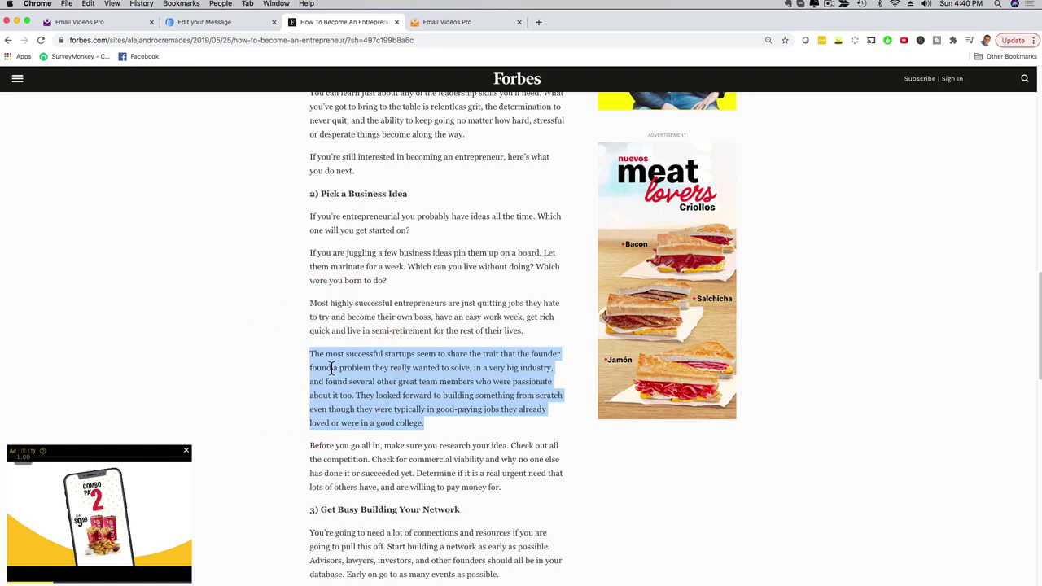
Step: Paste the startups paragraph over the default text and add an empty paragraph block below
{"action": "left_click", "coordinate": [195, 22]}
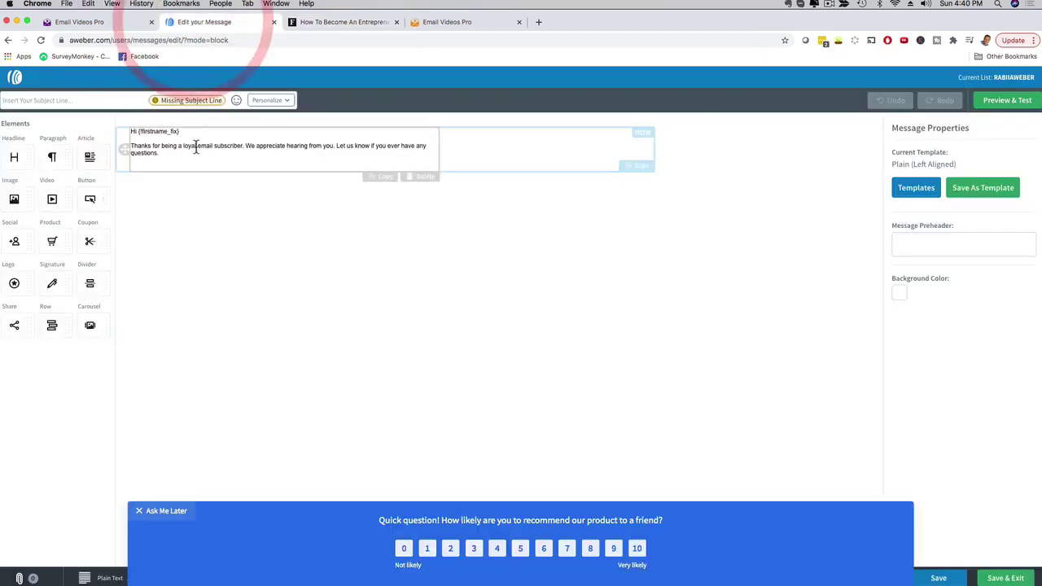
{"action": "triple_click", "coordinate": [152, 144]}
{"action": "key", "text": "ctrl+a"}
{"action": "left_click", "coordinate": [121, 140]}
{"action": "key", "text": "ctrl+v"}
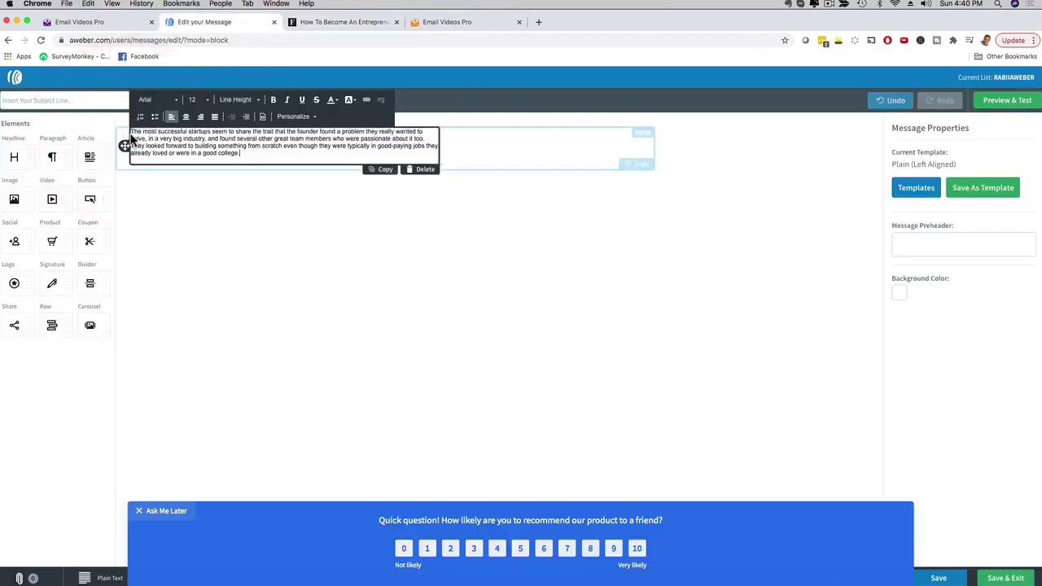
{"action": "left_click", "coordinate": [243, 236]}
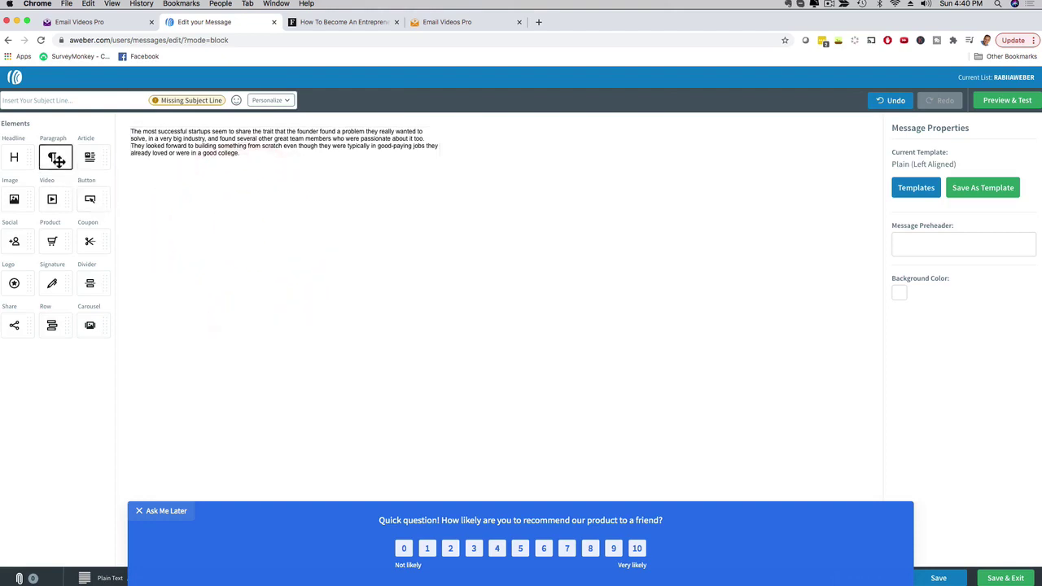
{"action": "left_click_drag", "start_coordinate": [55, 160], "coordinate": [156, 162]}
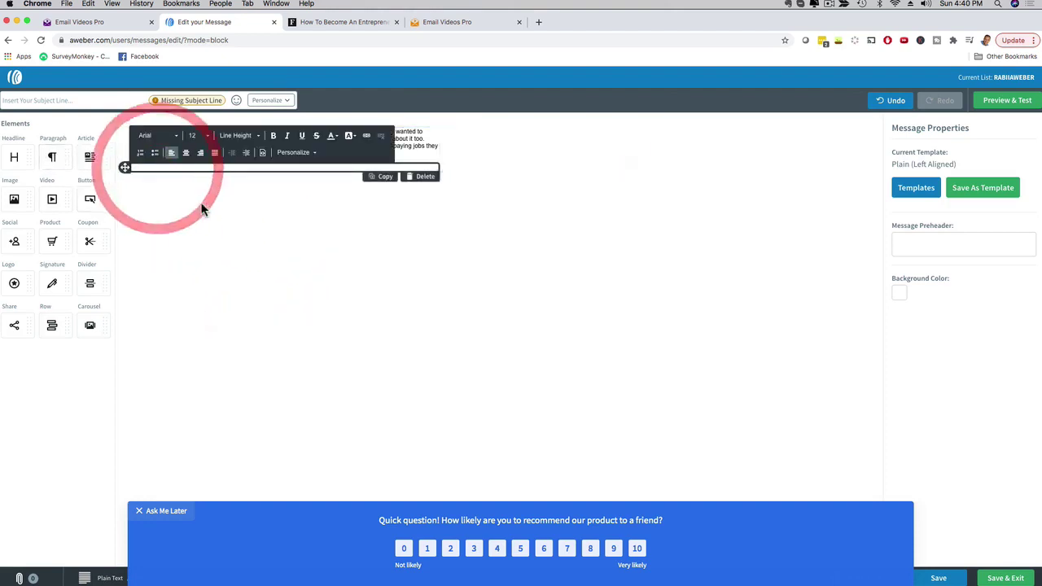
Step: Paste the Email Videos Pro embed code into the new block's HTML source to insert the 0:28 video
{"action": "left_click", "coordinate": [262, 153]}
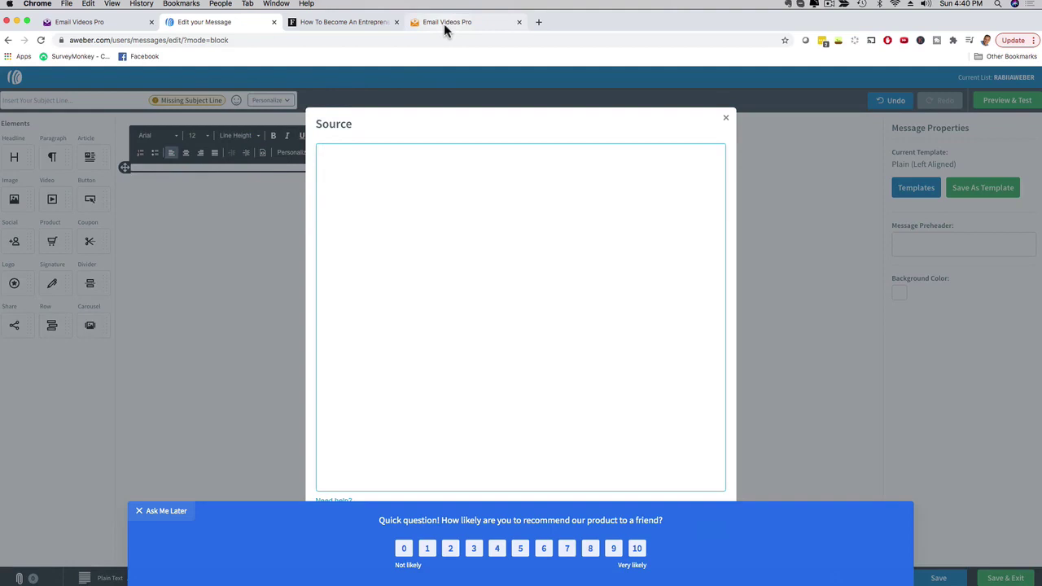
{"action": "left_click", "coordinate": [111, 23]}
{"action": "left_click", "coordinate": [773, 177]}
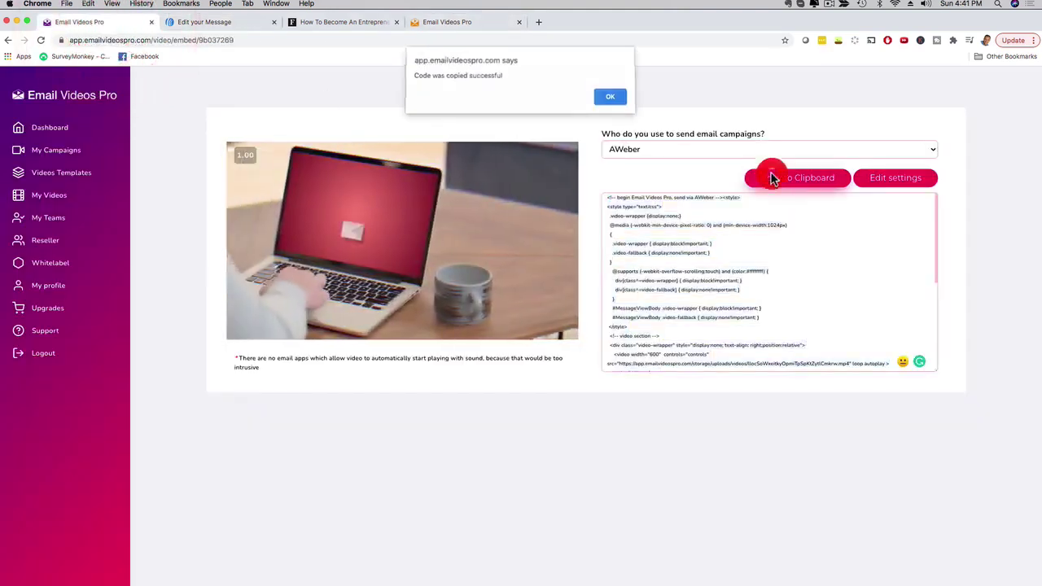
{"action": "left_click", "coordinate": [609, 97]}
{"action": "left_click", "coordinate": [204, 22]}
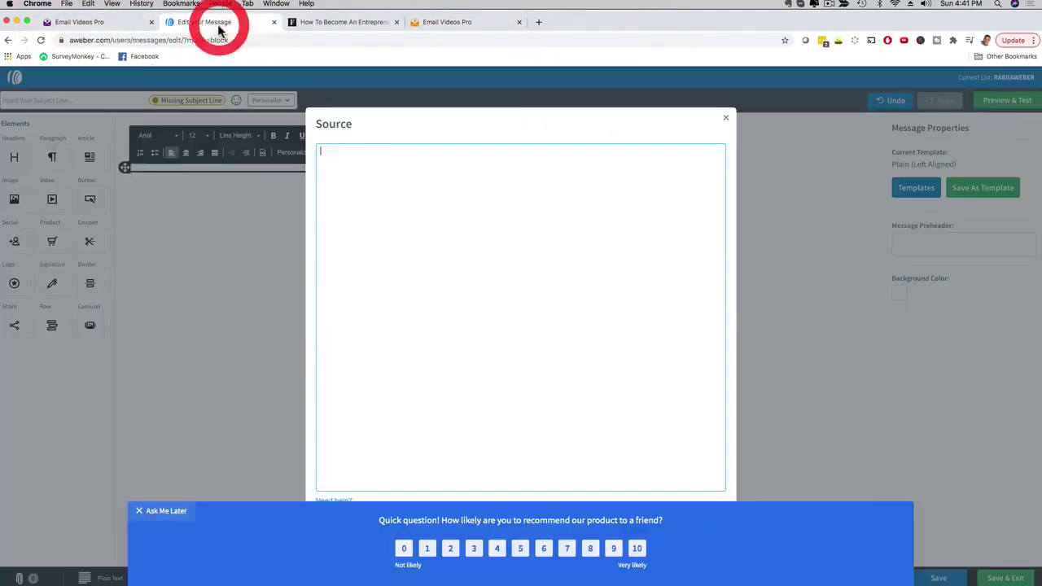
{"action": "key", "text": "super+v"}
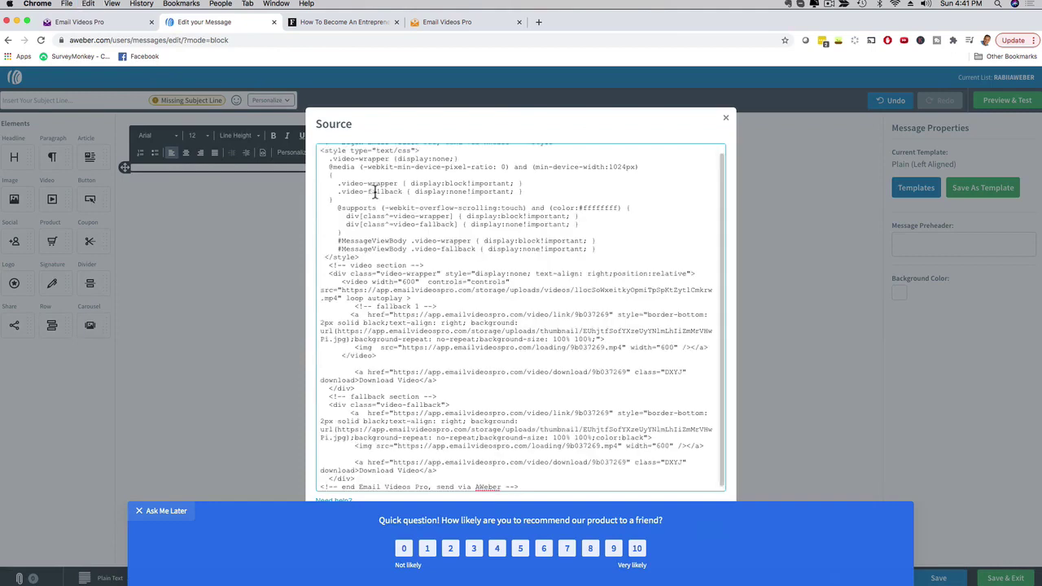
{"action": "left_click", "coordinate": [143, 515]}
{"action": "left_click", "coordinate": [710, 529]}
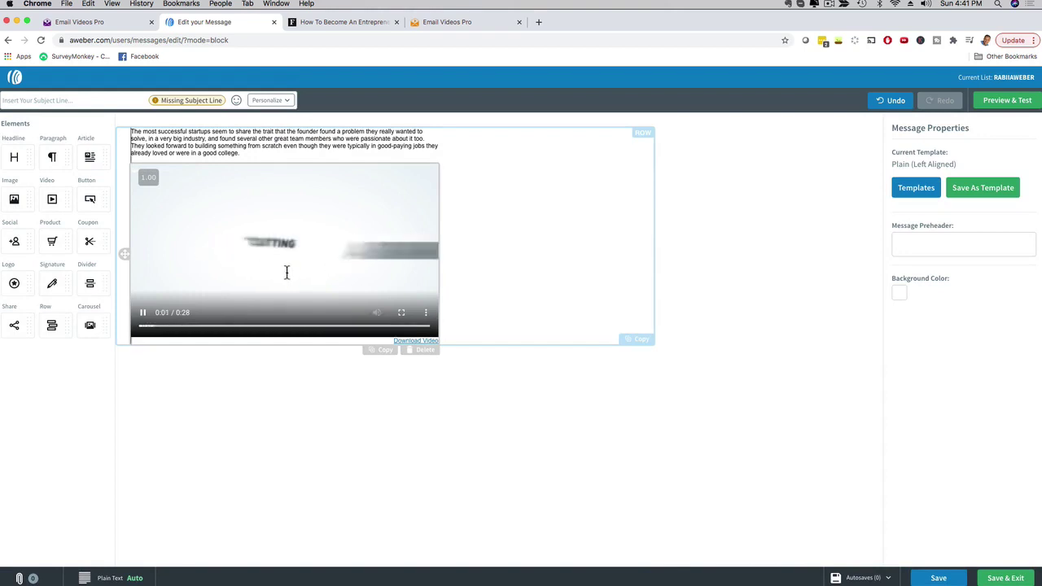
Step: Pause the video, open Preview & Test, and copy the inbox address from Apple Mail
{"action": "left_click", "coordinate": [142, 312]}
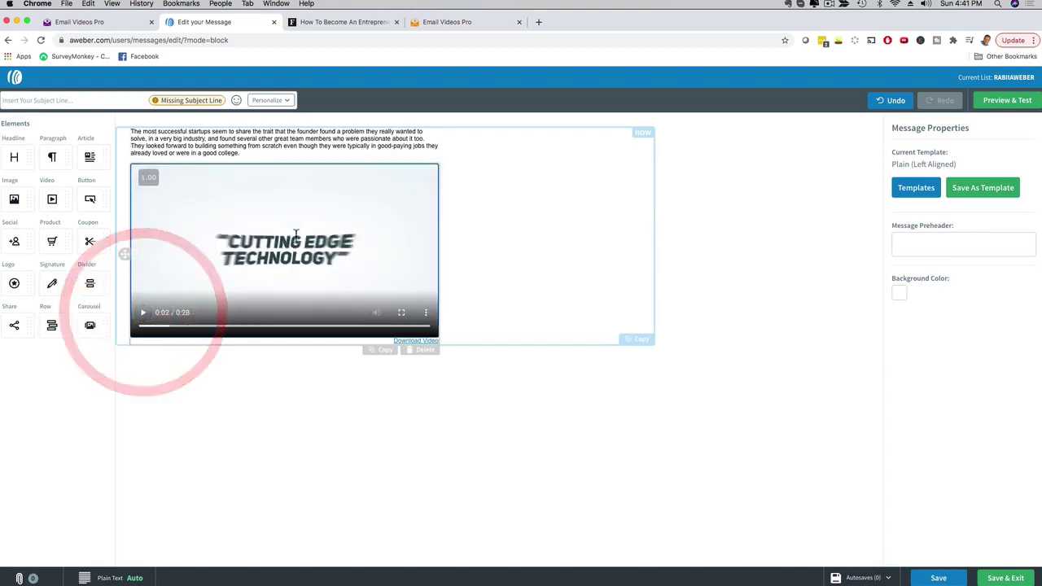
{"action": "left_click", "coordinate": [997, 106]}
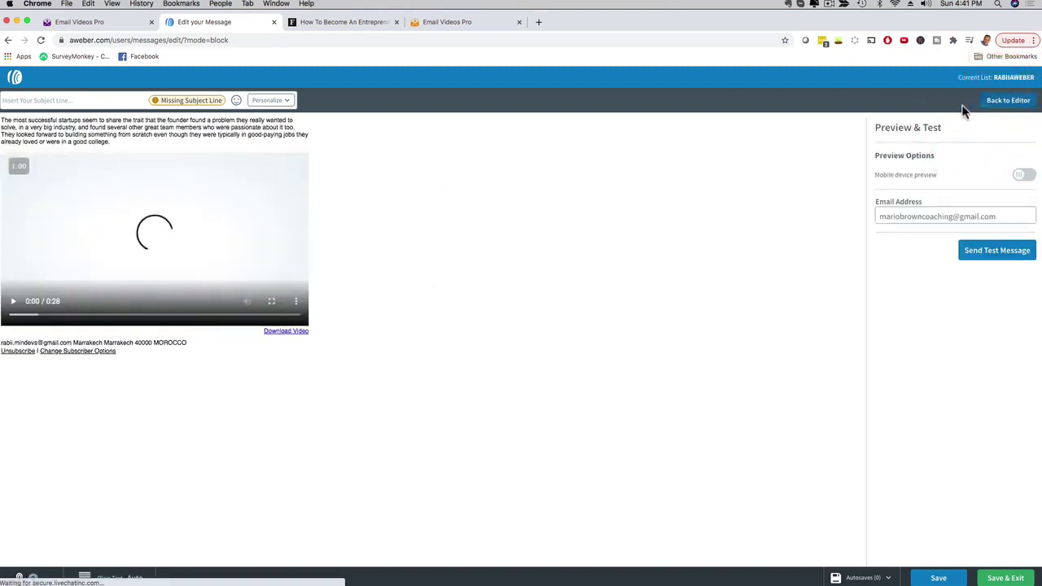
{"action": "mouse_move", "coordinate": [610, 576]}
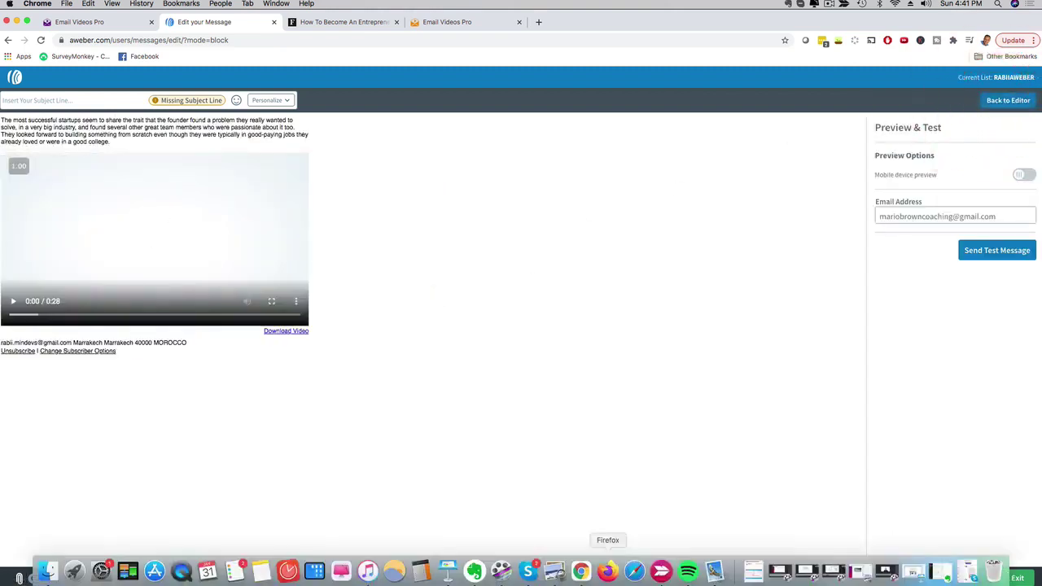
{"action": "left_click", "coordinate": [715, 576]}
{"action": "right_click", "coordinate": [474, 86]}
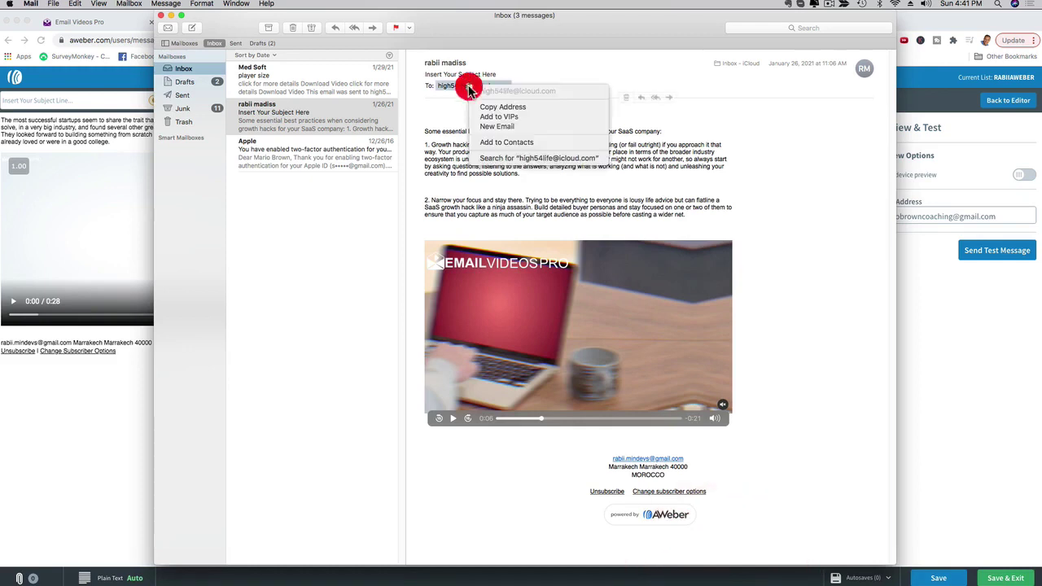
{"action": "left_click", "coordinate": [488, 107]}
Step: Replace the test email address with the copied inbox address and send the test
{"action": "left_click", "coordinate": [937, 320]}
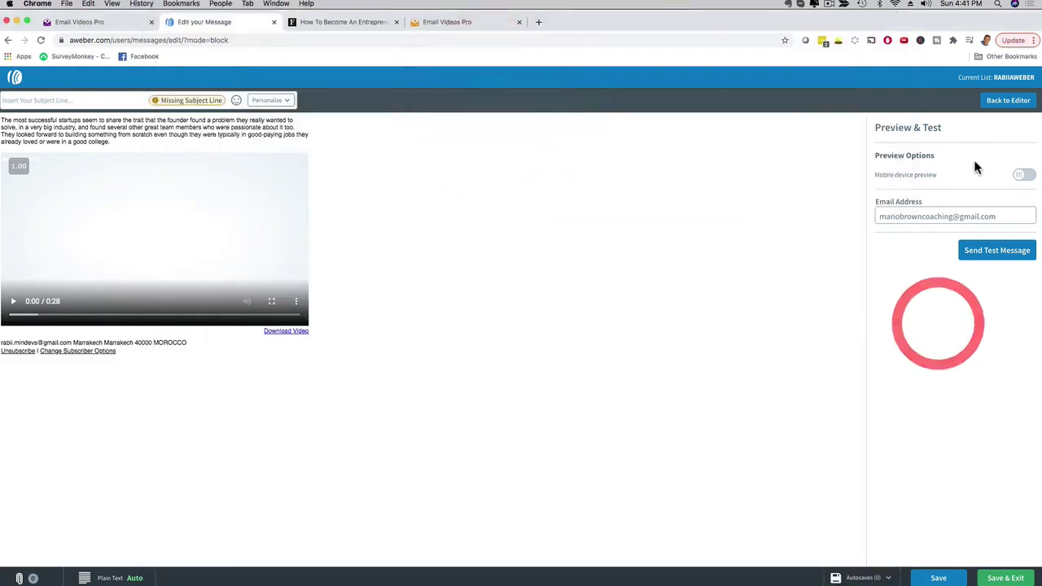
{"action": "left_click_drag", "start_coordinate": [1005, 215], "coordinate": [876, 210]}
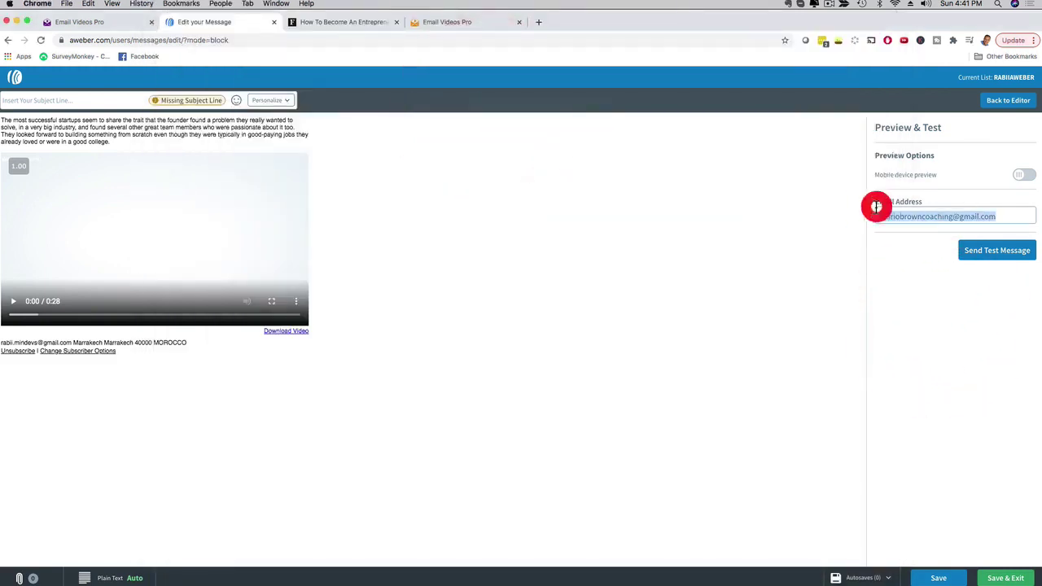
{"action": "key", "text": "super+v"}
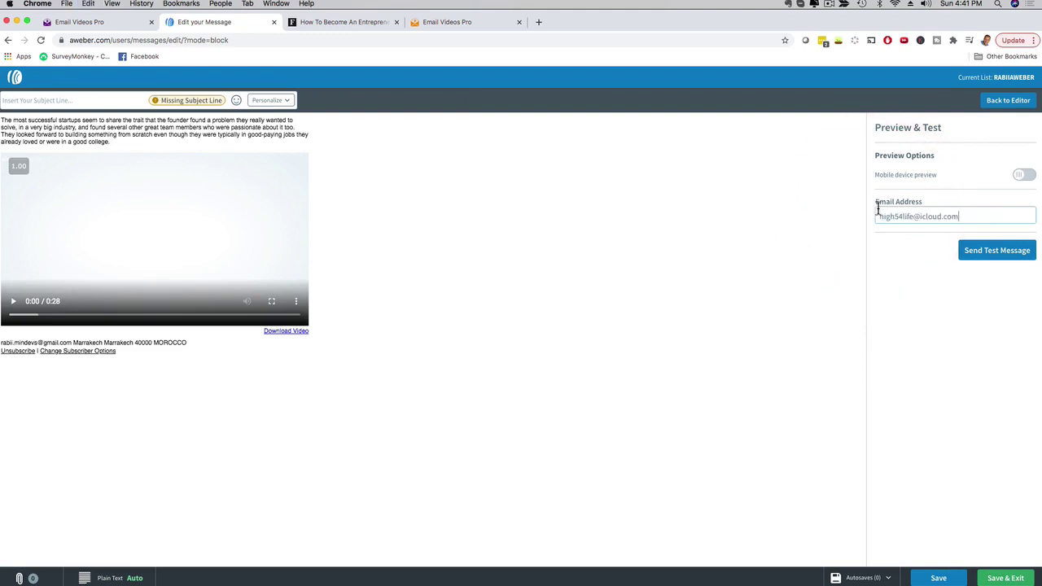
{"action": "left_click", "coordinate": [977, 250]}
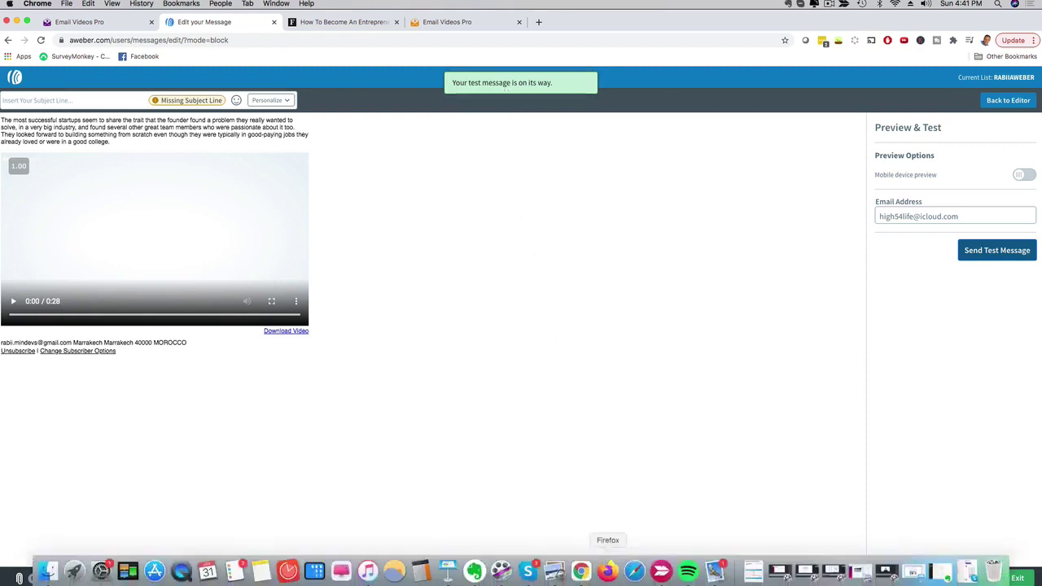
Step: Open the AWeber test email in Apple Mail, play and pause its teaser video, then return to the Email Videos Pro embed page
{"action": "left_click", "coordinate": [714, 568]}
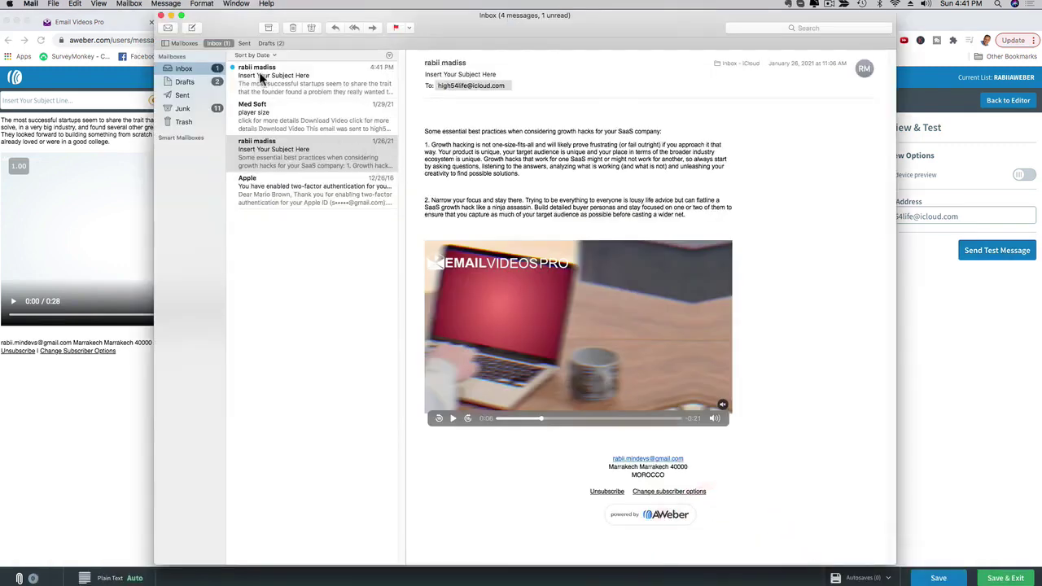
{"action": "left_click", "coordinate": [328, 73]}
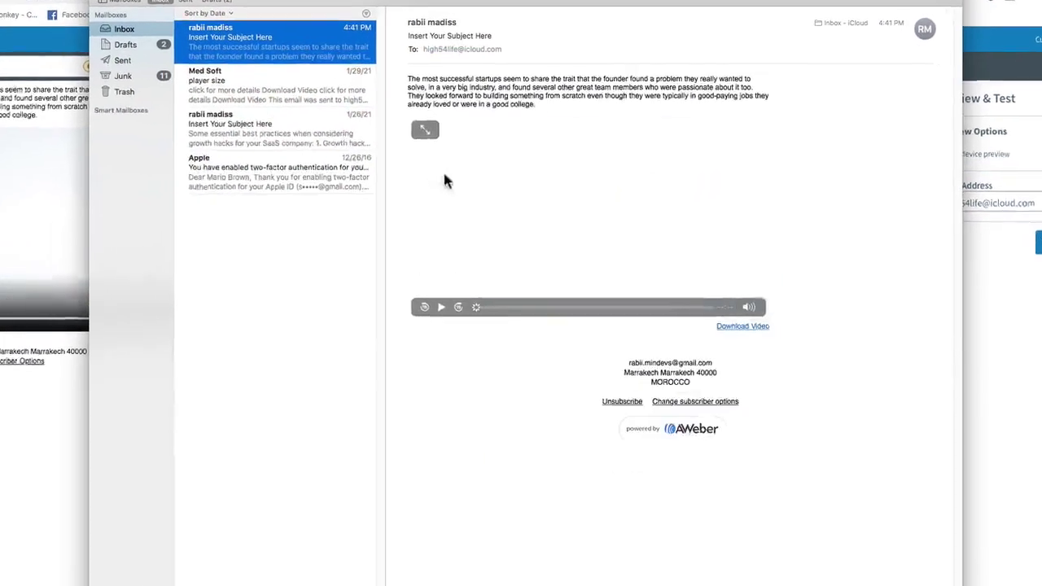
{"action": "left_click", "coordinate": [437, 81]}
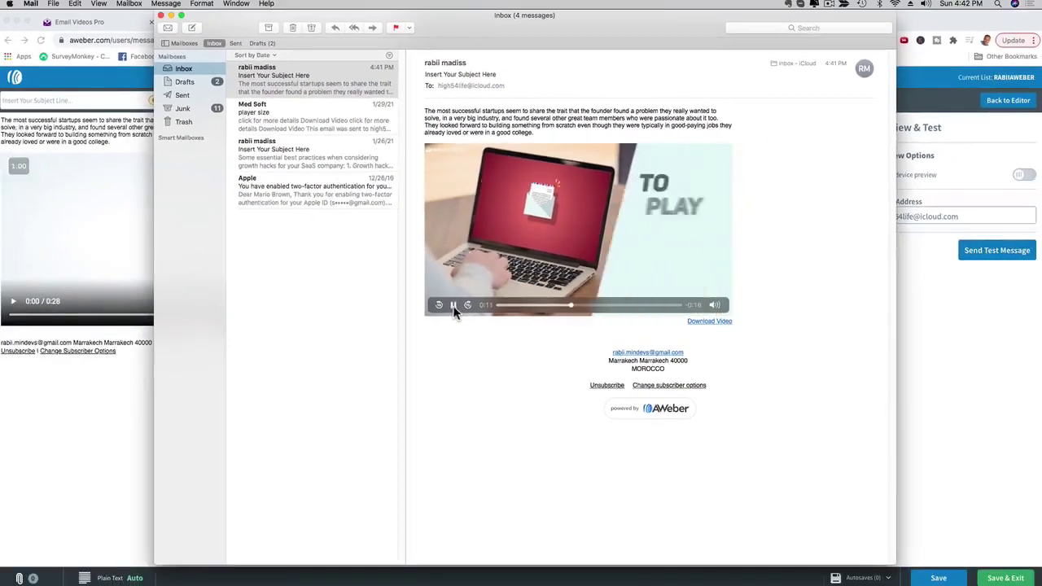
{"action": "left_click", "coordinate": [447, 307]}
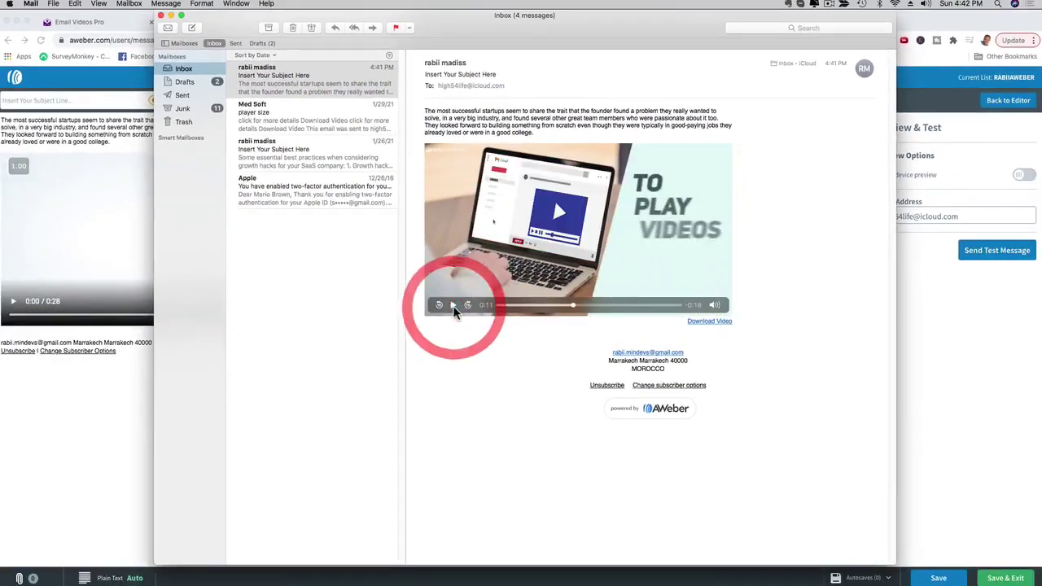
{"action": "left_click", "coordinate": [28, 403]}
{"action": "left_click", "coordinate": [61, 22]}
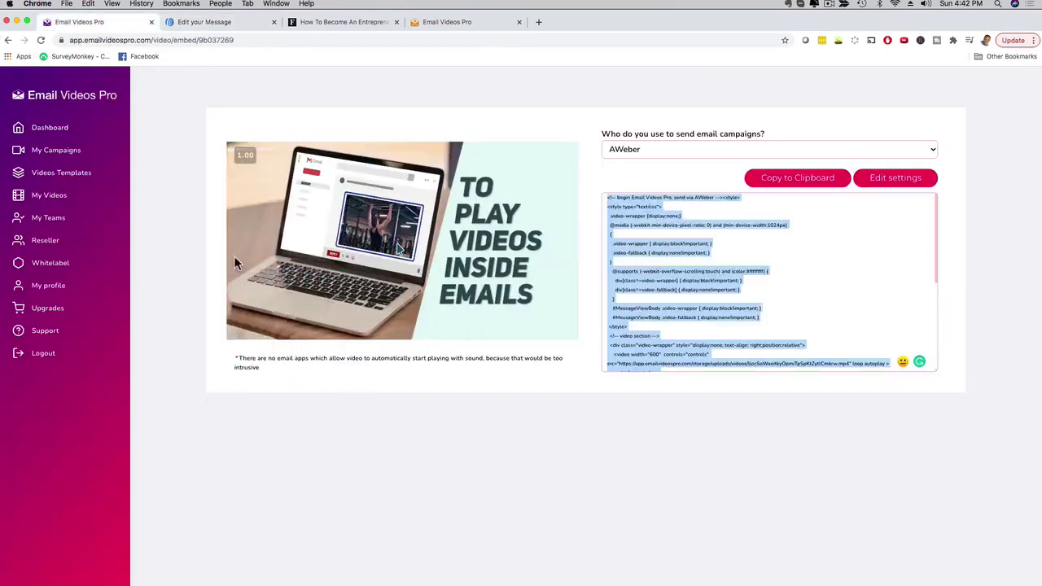
Step: Go through My Campaigns to the Videos Templates gallery, showing templates like Back to School Promotion
{"action": "left_click", "coordinate": [53, 150]}
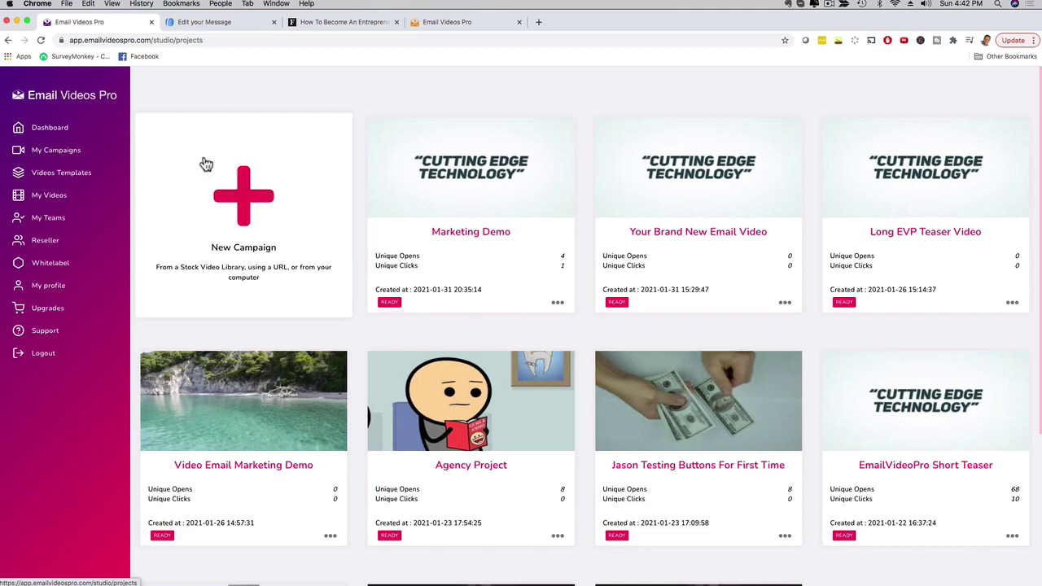
{"action": "left_click", "coordinate": [51, 176]}
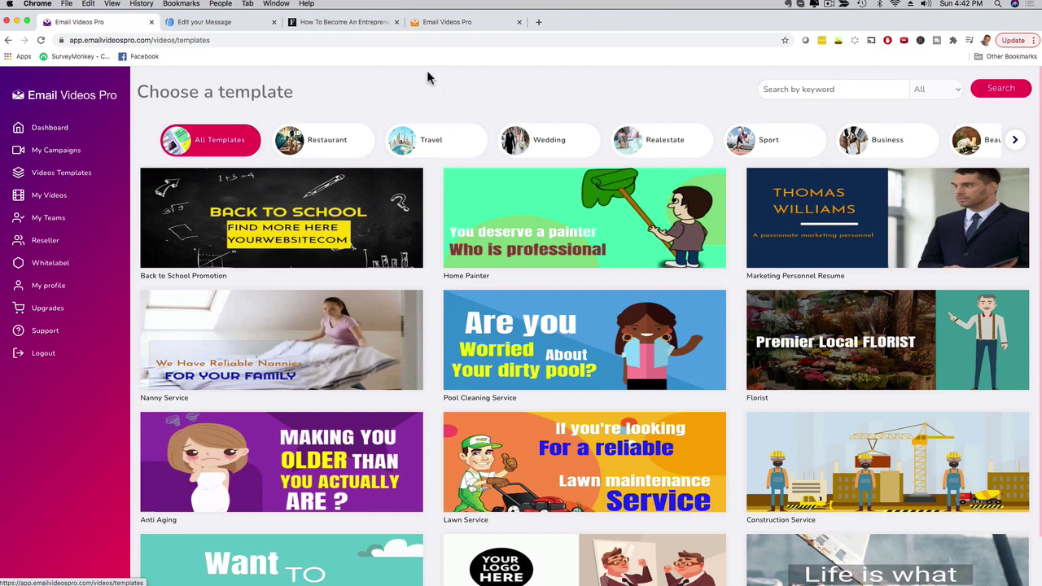
Step: Go to My Videos, reaching the dashboard that counts 19 videos, 20 clicks and 400 opens
{"action": "left_click", "coordinate": [47, 197]}
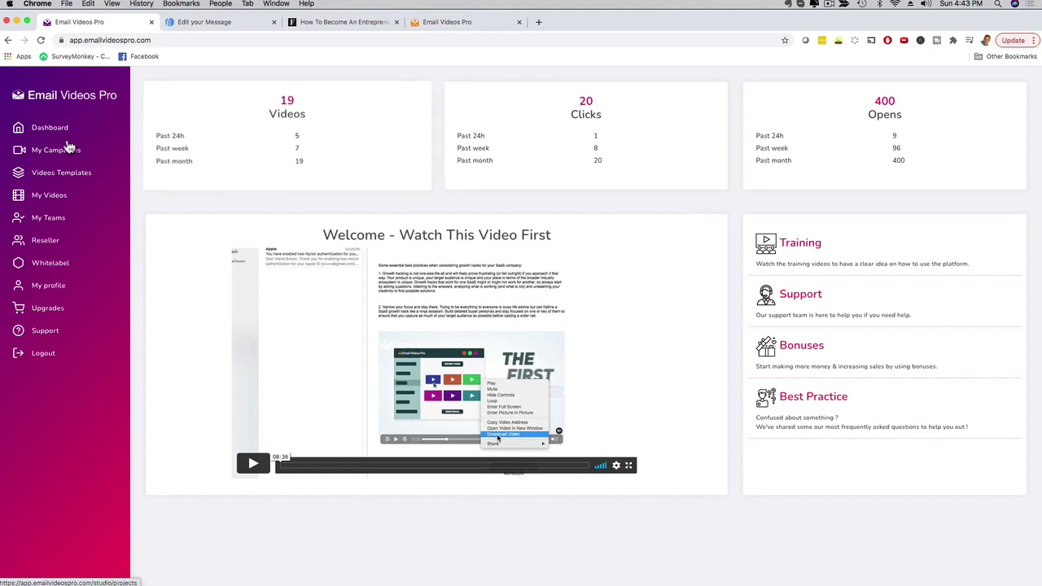
Step: Show the My Campaigns list, then bring Apple Mail with the AWeber test email to the front
{"action": "left_click", "coordinate": [42, 149]}
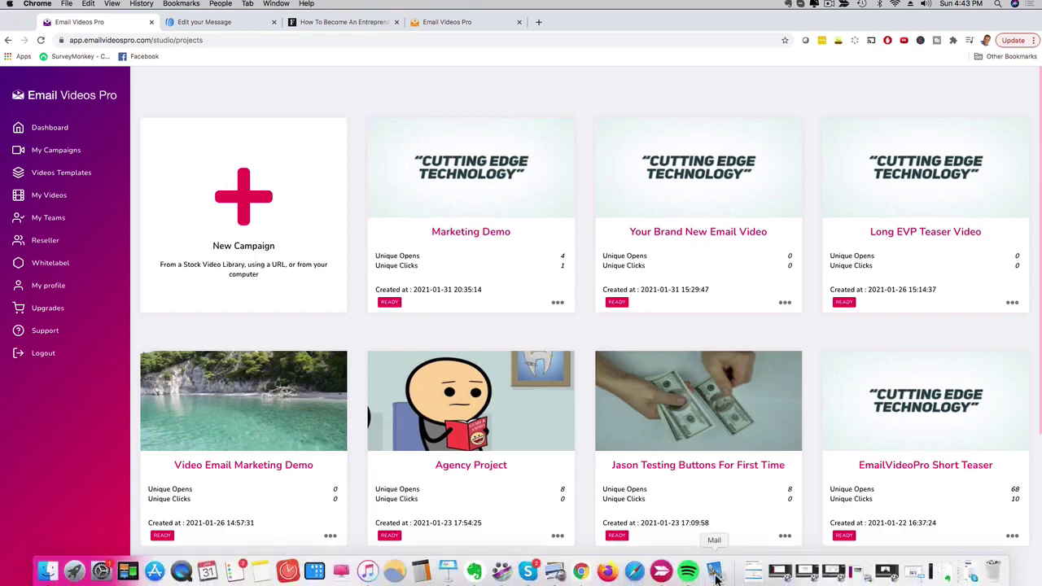
{"action": "left_click", "coordinate": [714, 565]}
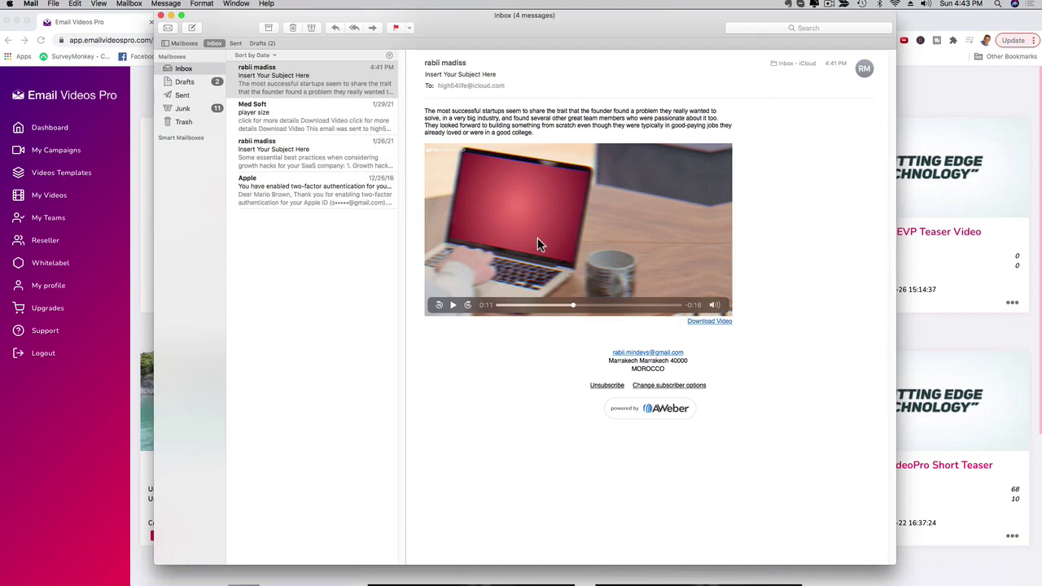
Step: Replay the test email's embedded teaser video and pause it at 0:14
{"action": "left_click", "coordinate": [454, 304]}
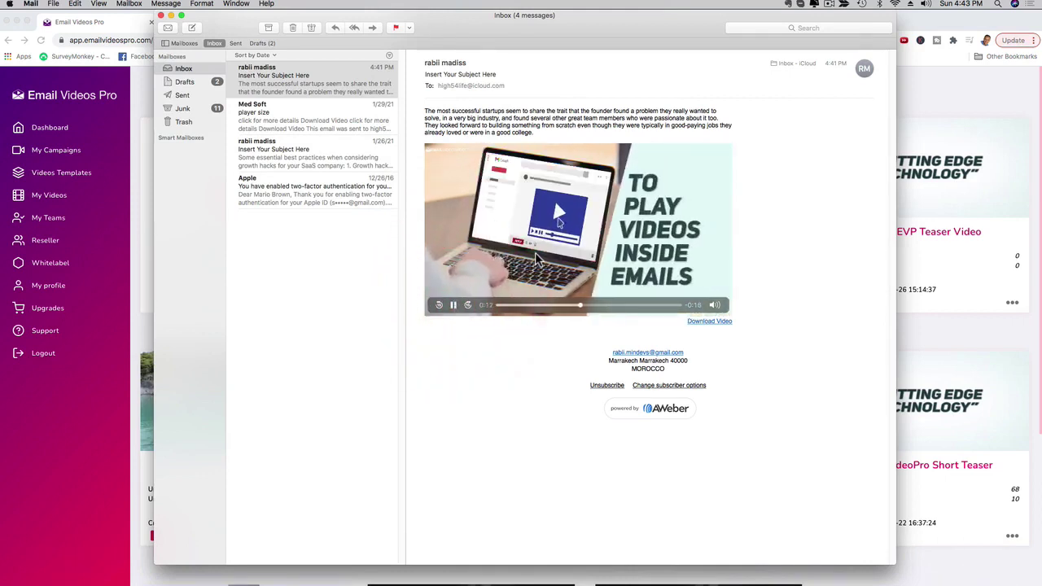
{"action": "left_click", "coordinate": [453, 304]}
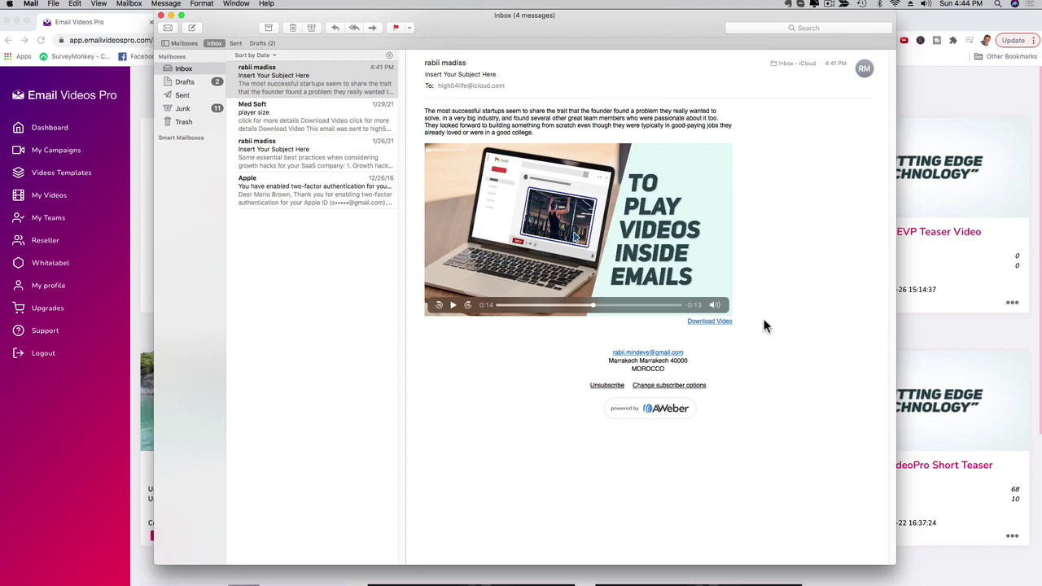
Step: Bring Chrome's campaign list, showing Marketing Demo with 4 unique opens, in front of Mail
{"action": "left_click", "coordinate": [142, 231]}
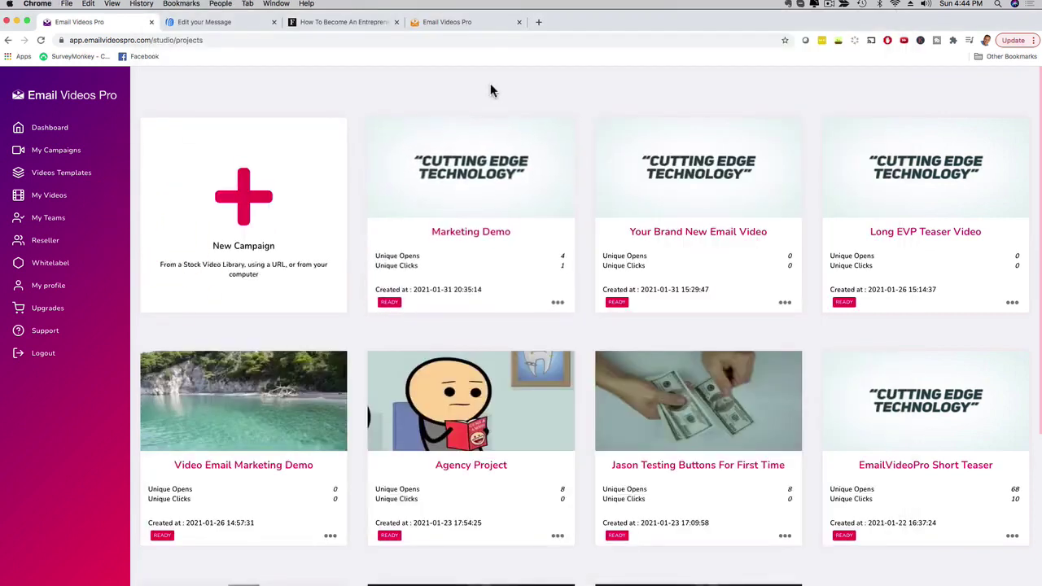